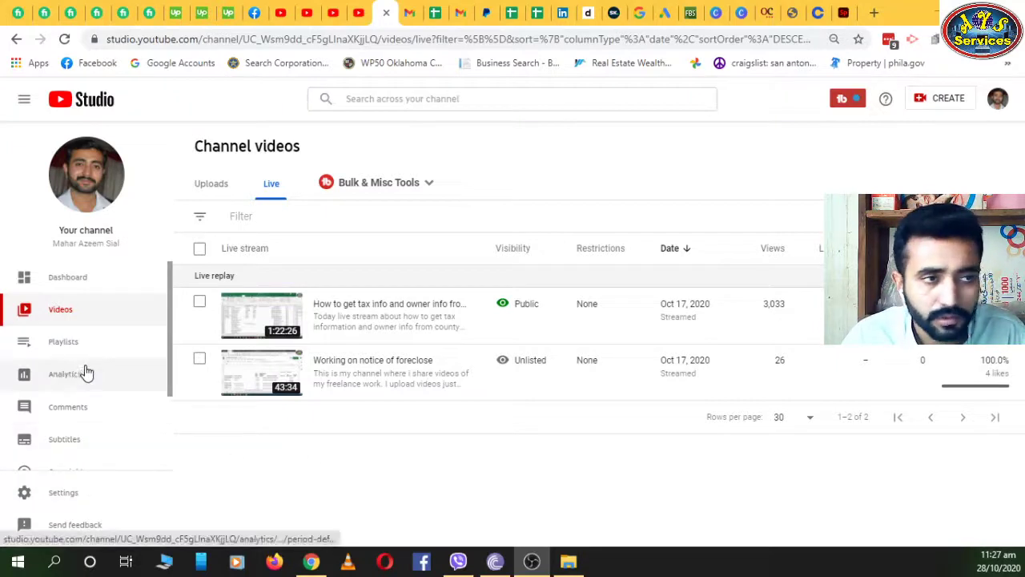
{"action": "scroll", "coordinate": [85, 372], "scroll_direction": "down", "scroll_amount": 2}
{"action": "scroll", "coordinate": [86, 372], "scroll_direction": "up", "scroll_amount": 3}
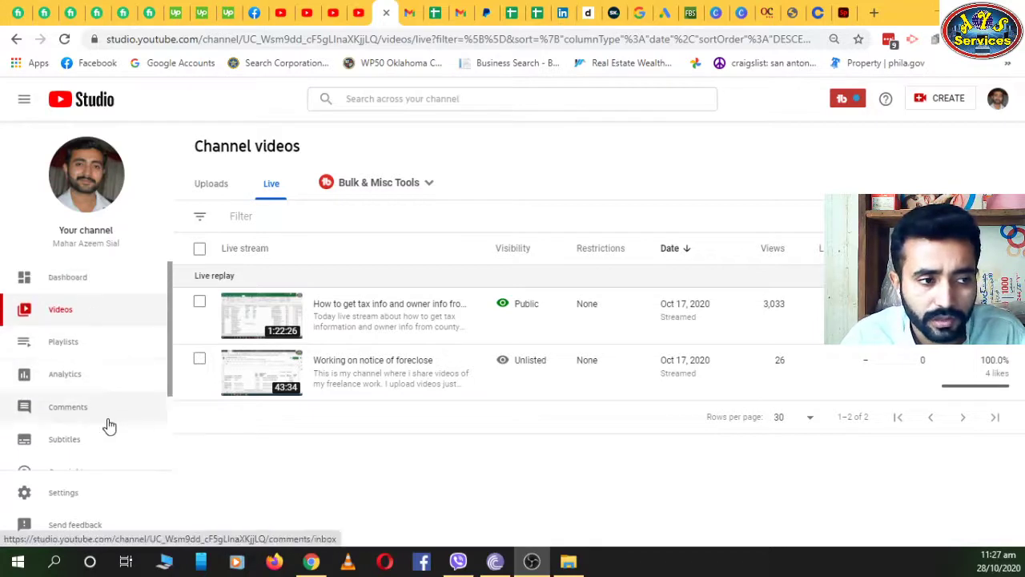
{"action": "scroll", "coordinate": [108, 412], "scroll_direction": "down", "scroll_amount": 3}
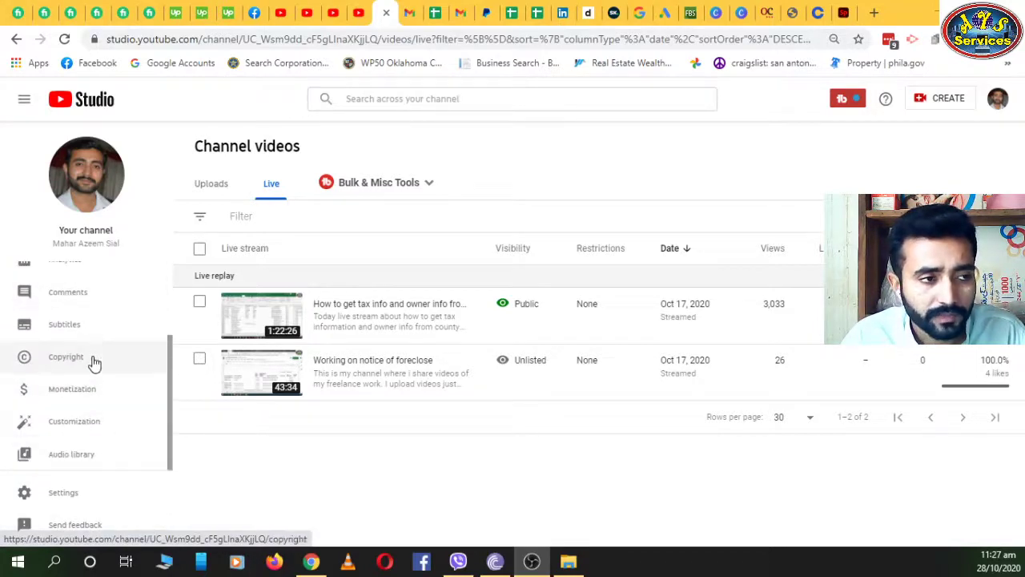
{"action": "scroll", "coordinate": [93, 352], "scroll_direction": "up", "scroll_amount": 3}
{"action": "scroll", "coordinate": [94, 334], "scroll_direction": "down", "scroll_amount": 3}
{"action": "scroll", "coordinate": [94, 337], "scroll_direction": "up", "scroll_amount": 3}
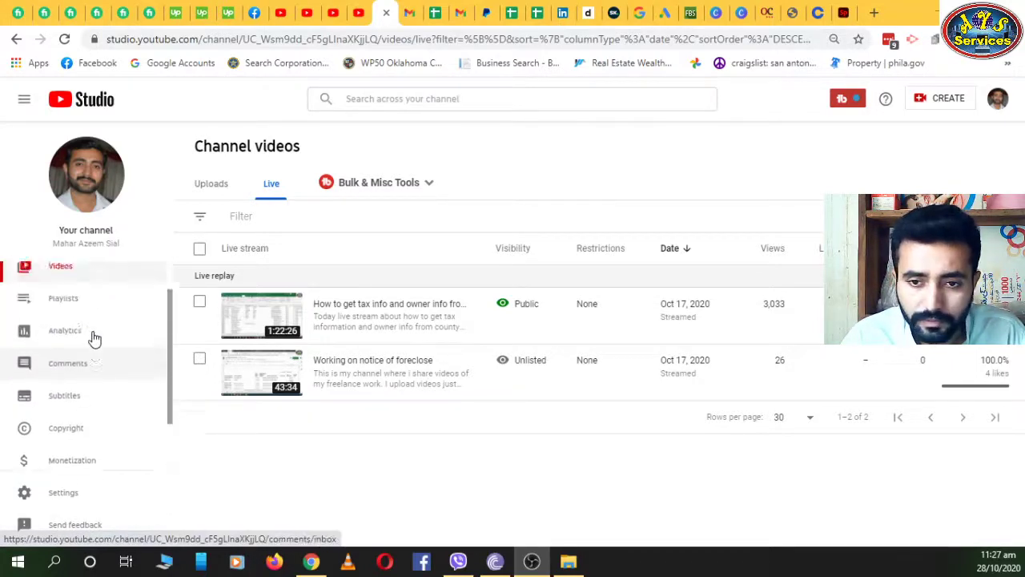
{"action": "scroll", "coordinate": [94, 338], "scroll_direction": "down", "scroll_amount": 3}
{"action": "scroll", "coordinate": [94, 338], "scroll_direction": "up", "scroll_amount": 3}
{"action": "scroll", "coordinate": [91, 376], "scroll_direction": "down", "scroll_amount": 3}
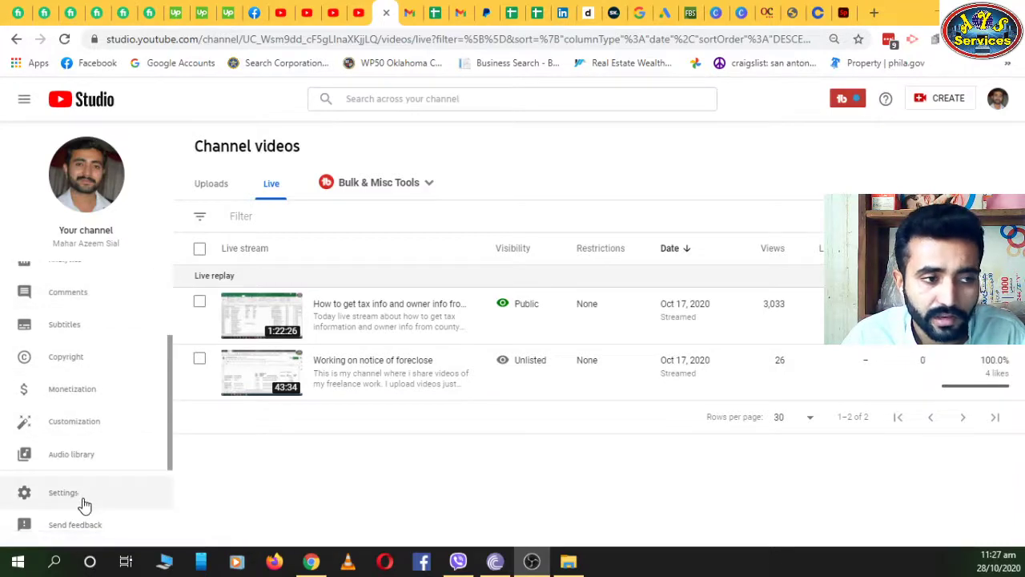
Step: Open the Studio settings and choose USD — US Dollar as the default currency
{"action": "left_click", "coordinate": [63, 496]}
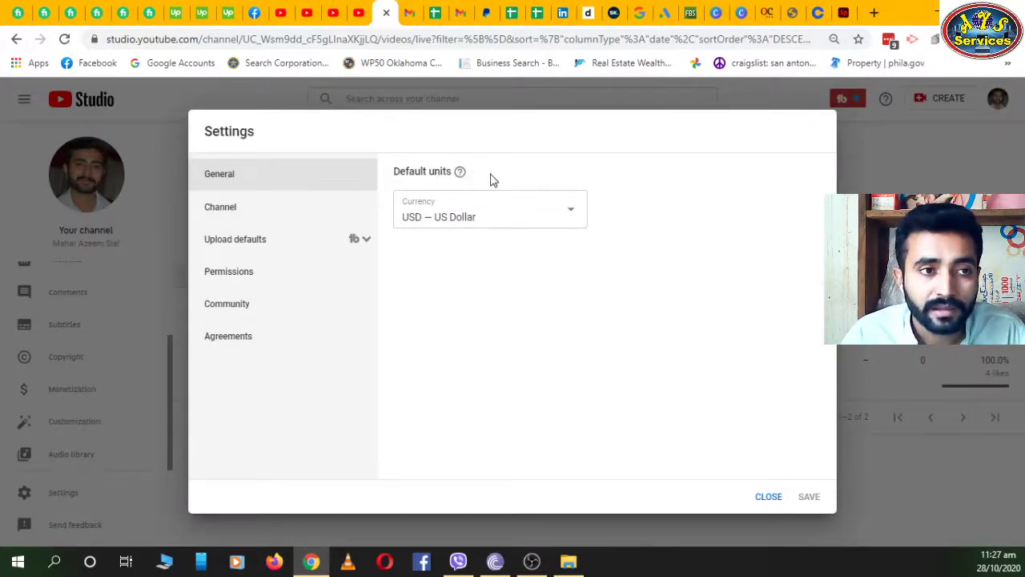
{"action": "left_click", "coordinate": [583, 212]}
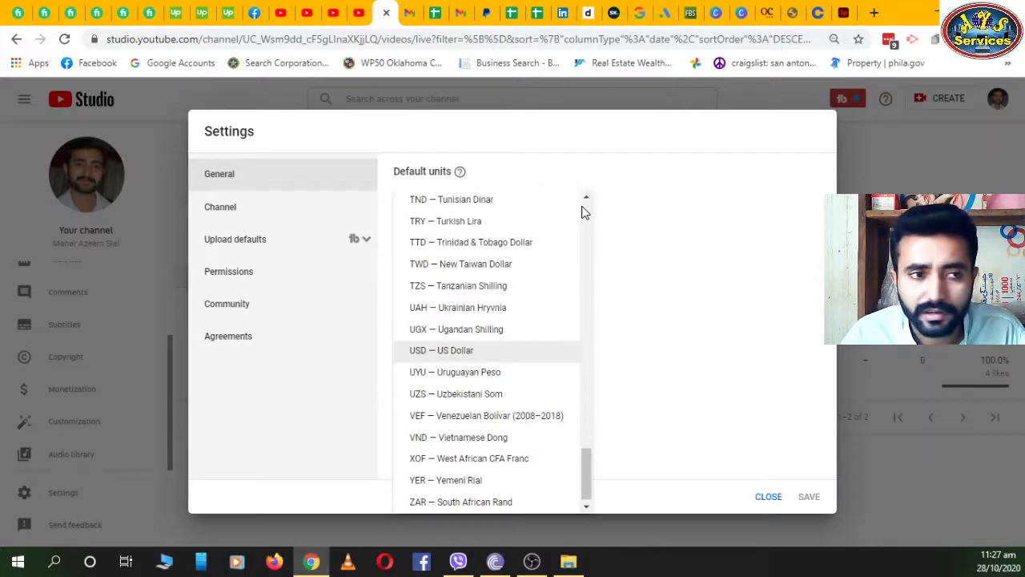
{"action": "left_click", "coordinate": [490, 352]}
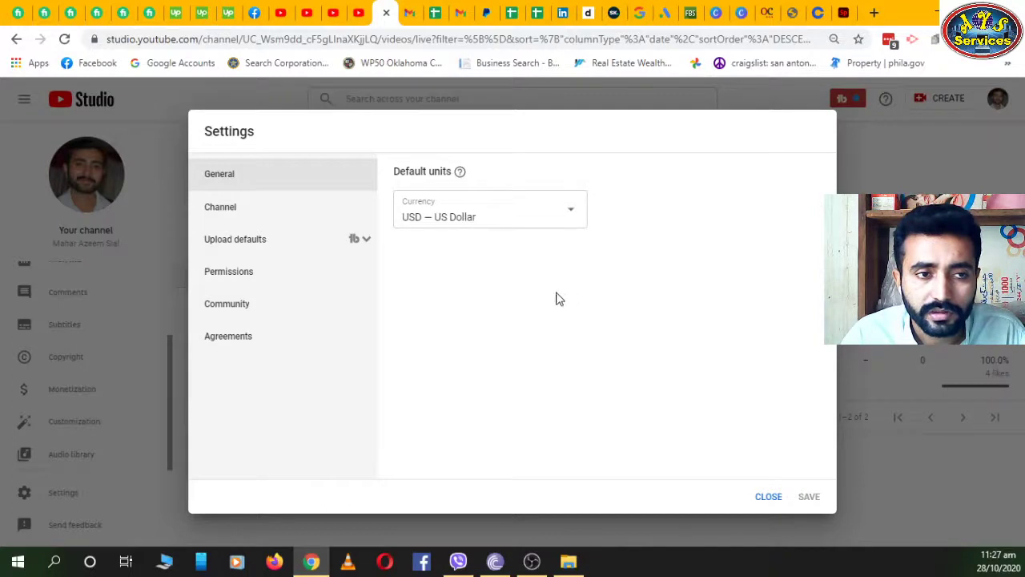
Step: Open the channel's basic info and look through the country of residence options, keeping Pakistan
{"action": "left_click", "coordinate": [273, 221]}
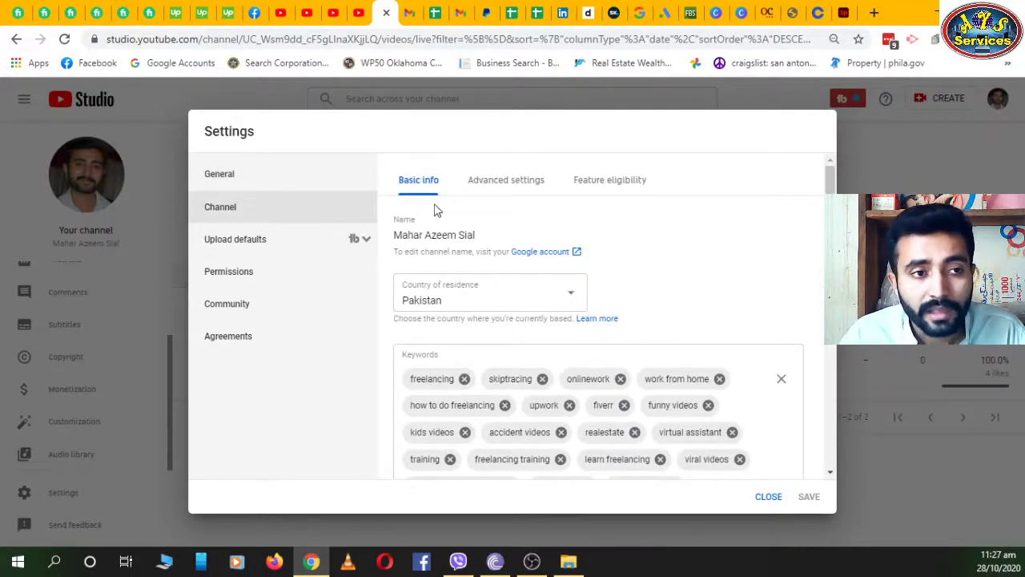
{"action": "left_click", "coordinate": [578, 298]}
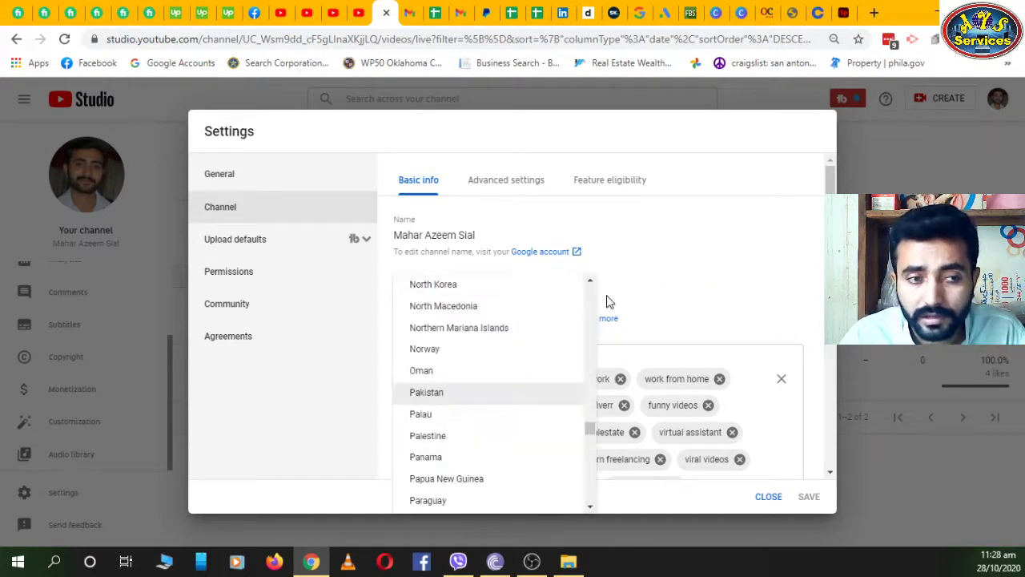
{"action": "scroll", "coordinate": [545, 371], "scroll_direction": "down", "scroll_amount": 3}
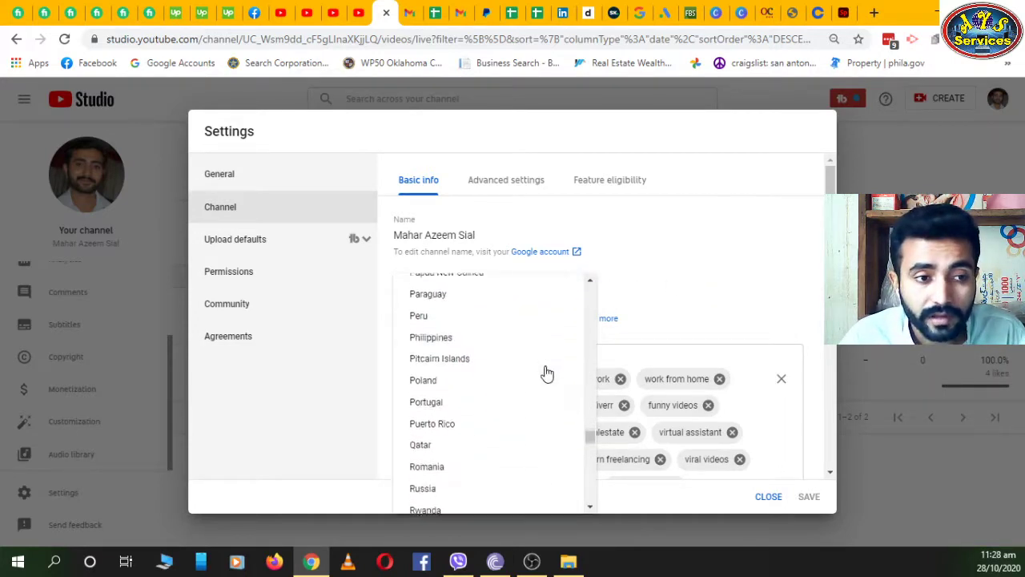
{"action": "scroll", "coordinate": [547, 374], "scroll_direction": "up", "scroll_amount": 4}
{"action": "scroll", "coordinate": [544, 373], "scroll_direction": "down", "scroll_amount": 1}
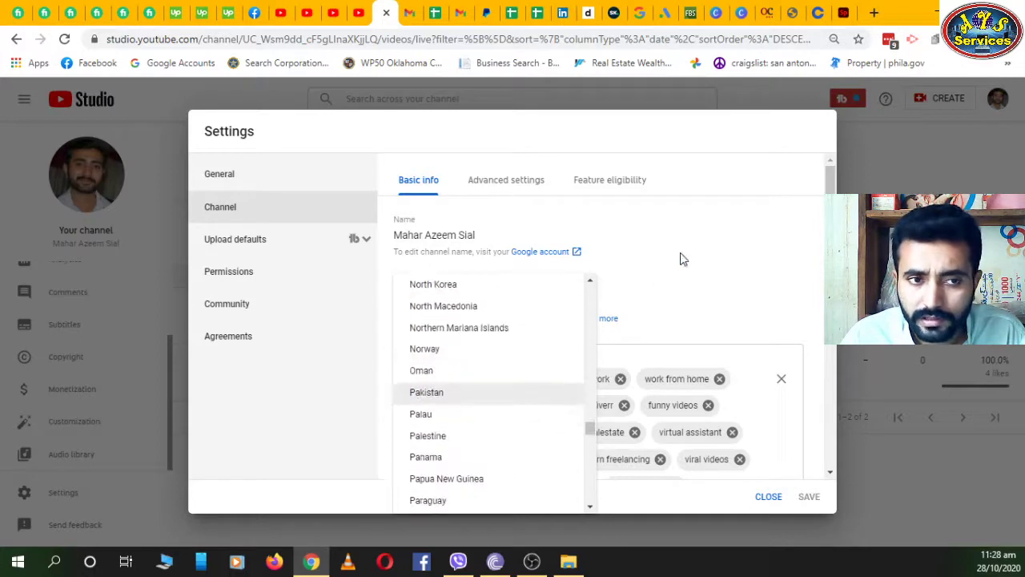
{"action": "left_click", "coordinate": [681, 259]}
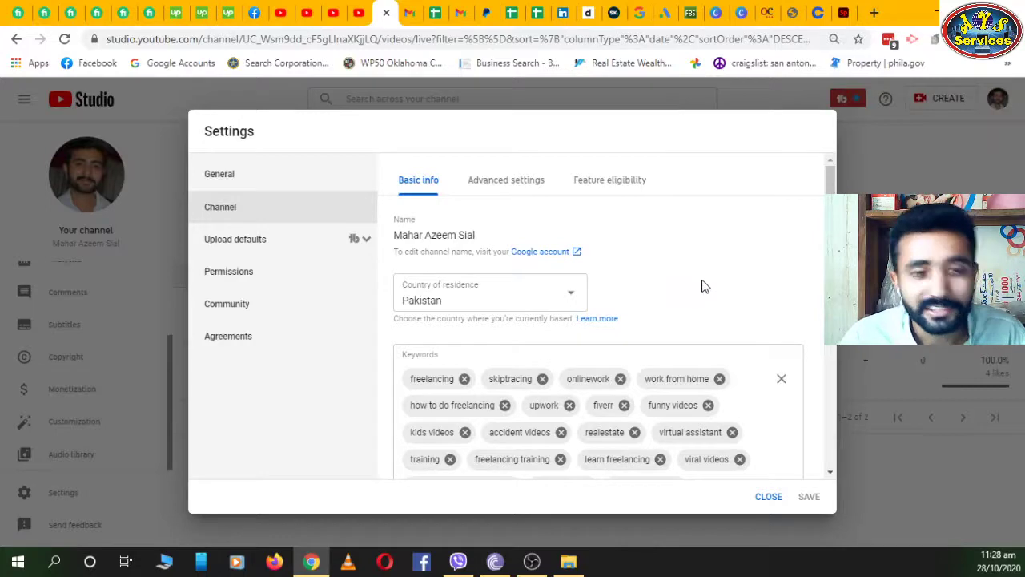
Step: Review the full list of channel keywords in the basic info
{"action": "scroll", "coordinate": [720, 301], "scroll_direction": "down", "scroll_amount": 2}
{"action": "scroll", "coordinate": [760, 390], "scroll_direction": "down", "scroll_amount": 3}
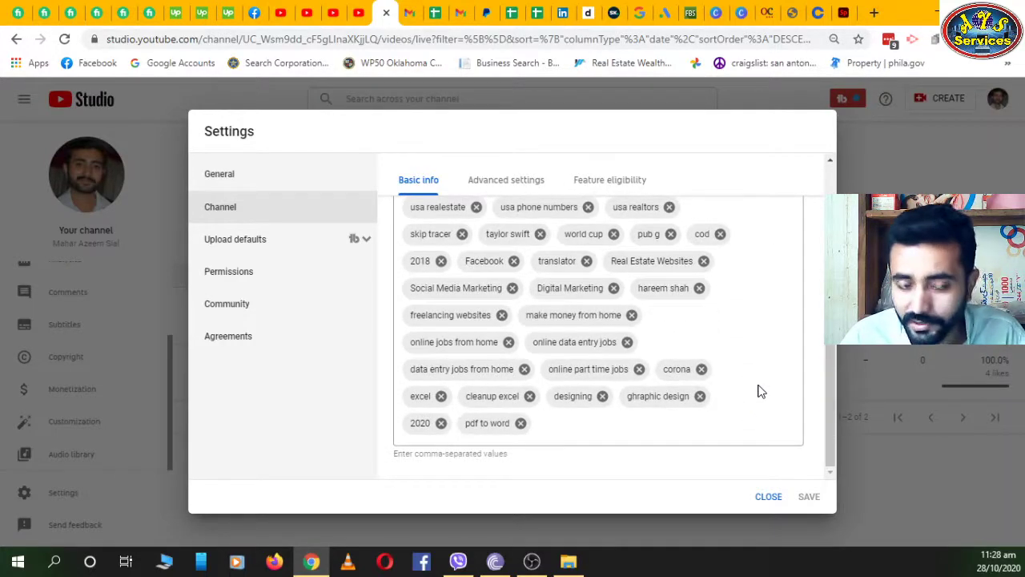
{"action": "scroll", "coordinate": [759, 390], "scroll_direction": "up", "scroll_amount": 5}
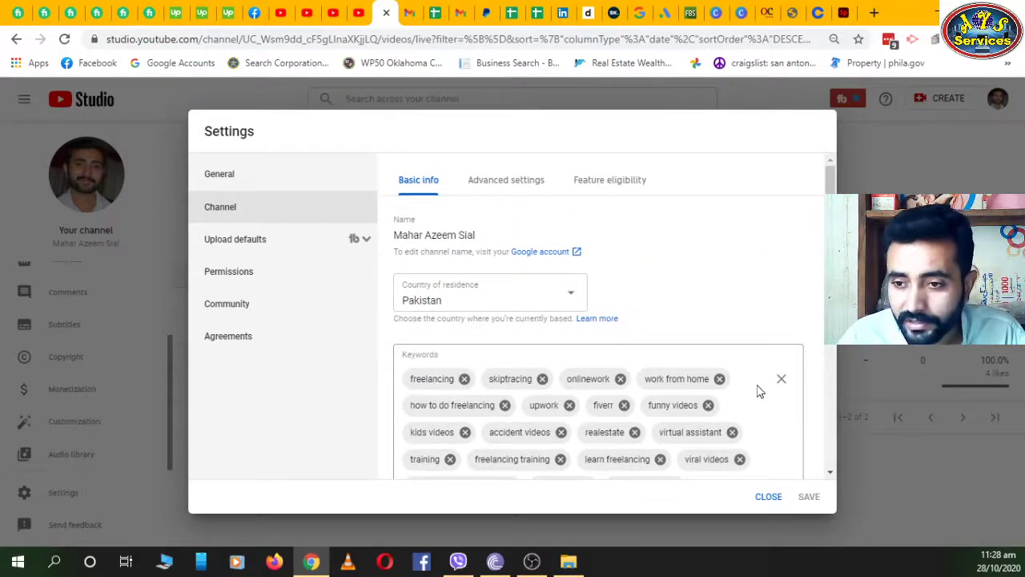
{"action": "scroll", "coordinate": [759, 390], "scroll_direction": "down", "scroll_amount": 3}
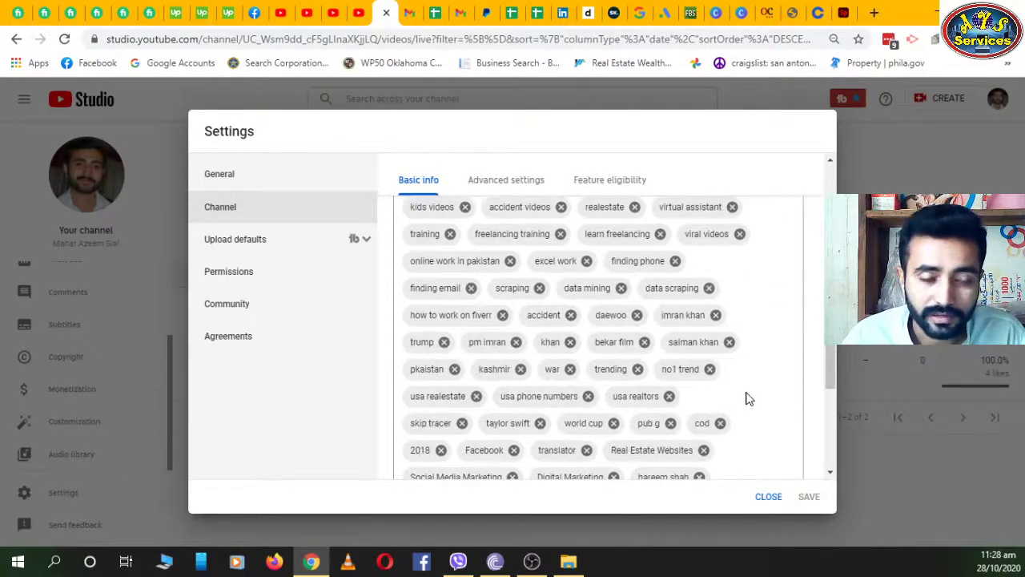
{"action": "scroll", "coordinate": [749, 398], "scroll_direction": "down", "scroll_amount": 3}
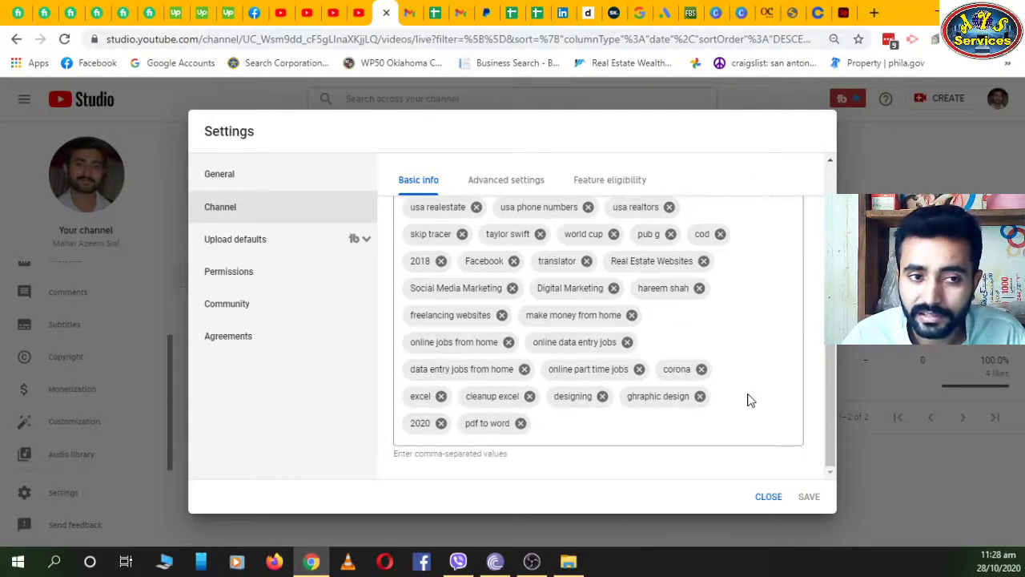
{"action": "scroll", "coordinate": [748, 398], "scroll_direction": "up", "scroll_amount": 8}
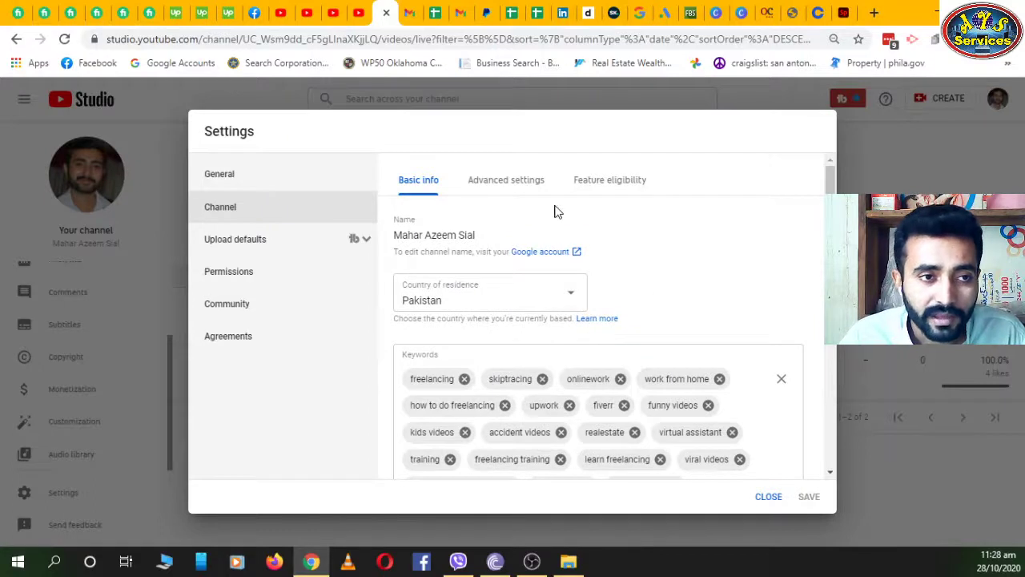
Step: Review the channel's advanced settings for audience, Google Ads account linking, auto-generated captions and subscriber count
{"action": "left_click", "coordinate": [504, 189]}
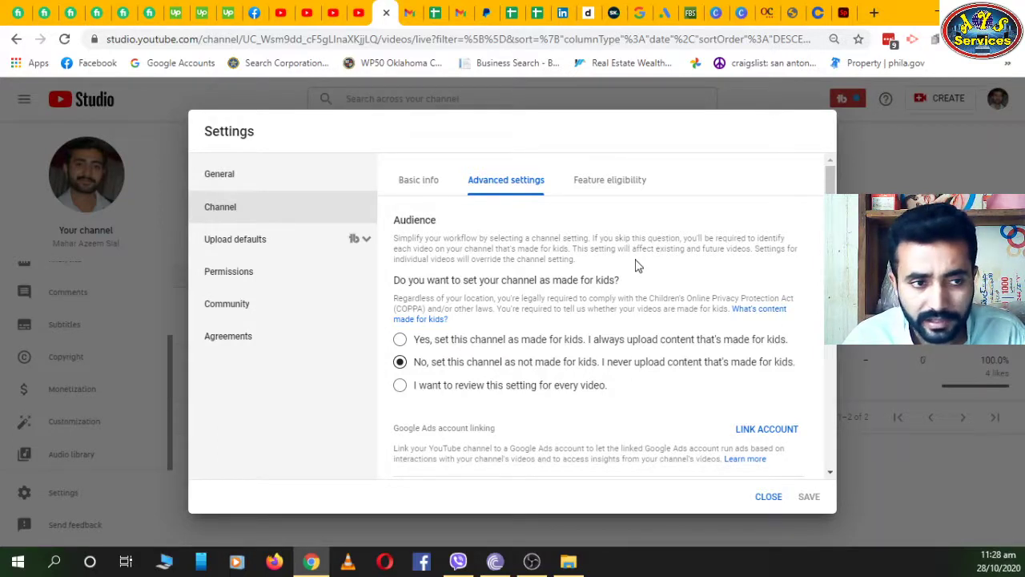
{"action": "scroll", "coordinate": [636, 265], "scroll_direction": "down", "scroll_amount": 2}
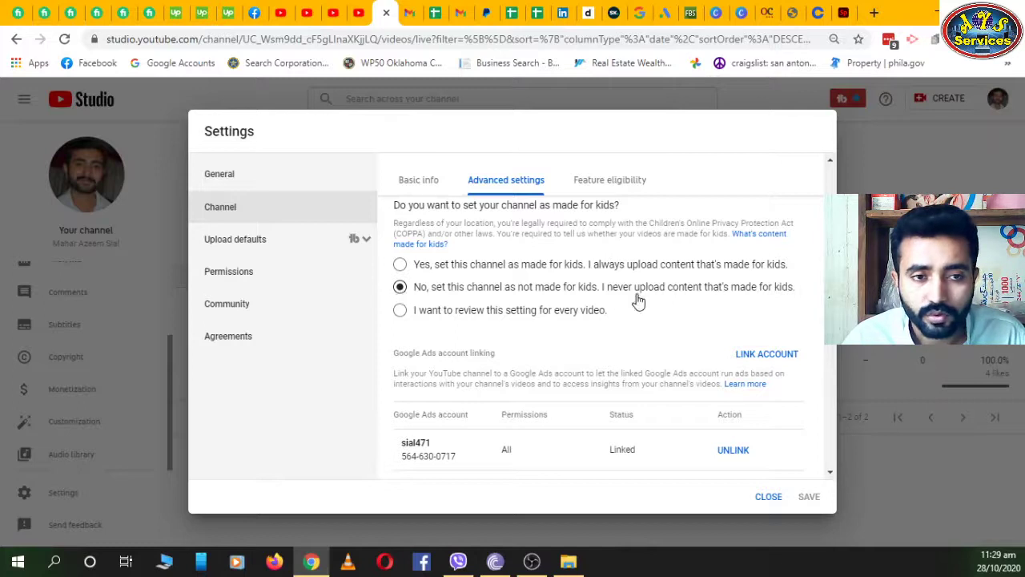
{"action": "scroll", "coordinate": [529, 328], "scroll_direction": "down", "scroll_amount": 1}
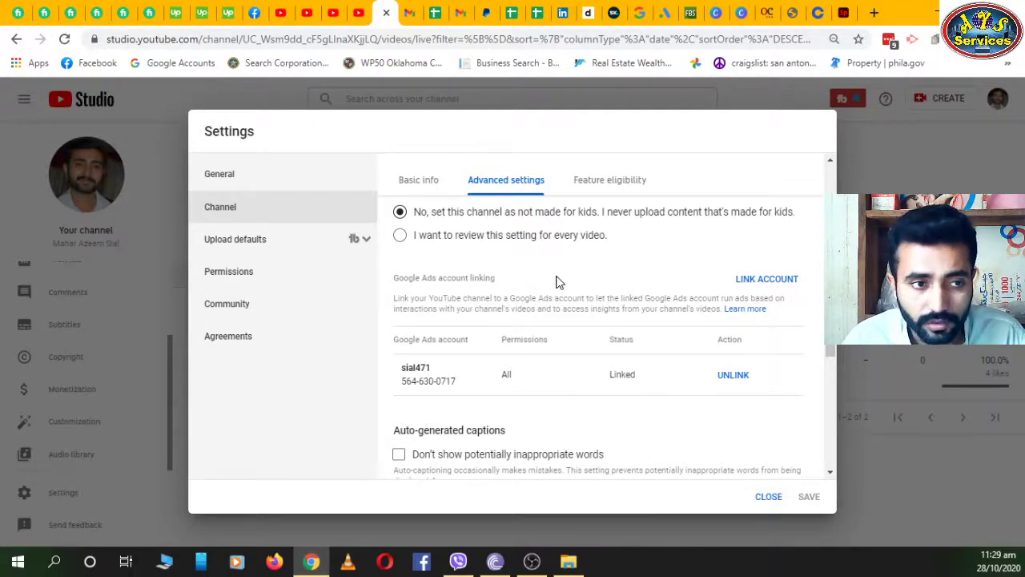
{"action": "scroll", "coordinate": [489, 355], "scroll_direction": "down", "scroll_amount": 1}
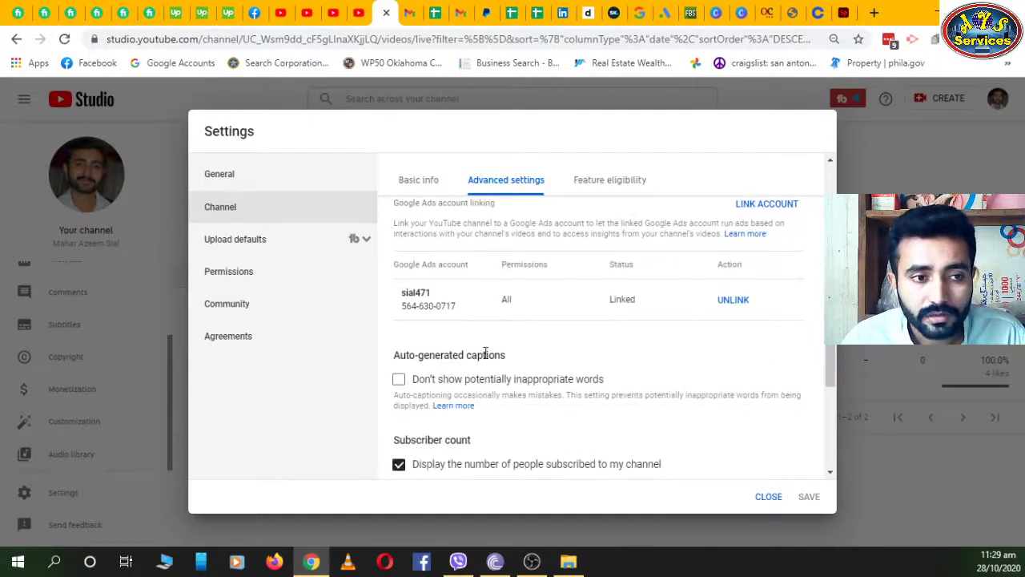
{"action": "scroll", "coordinate": [529, 325], "scroll_direction": "up", "scroll_amount": 1}
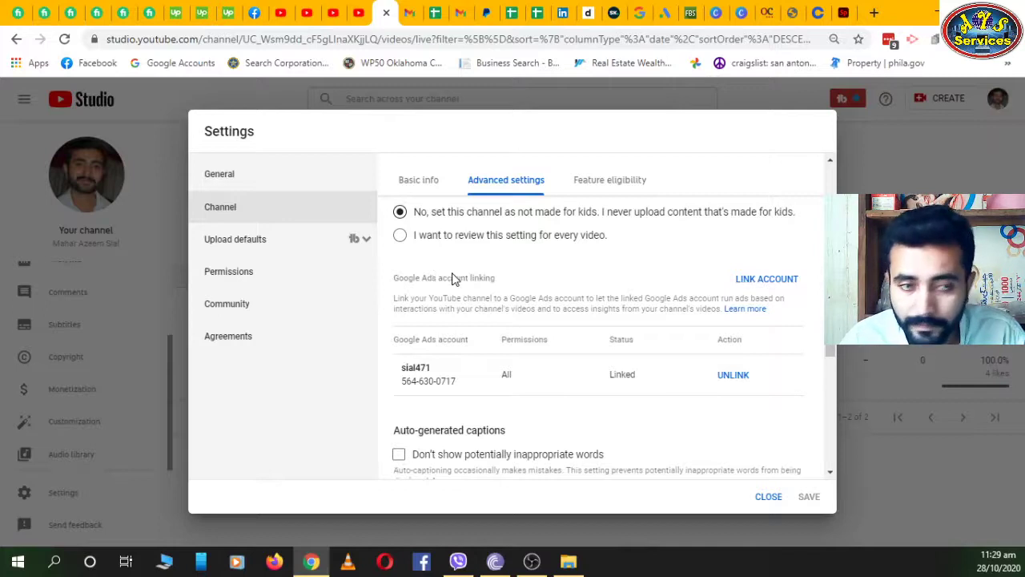
{"action": "scroll", "coordinate": [609, 290], "scroll_direction": "down", "scroll_amount": 1}
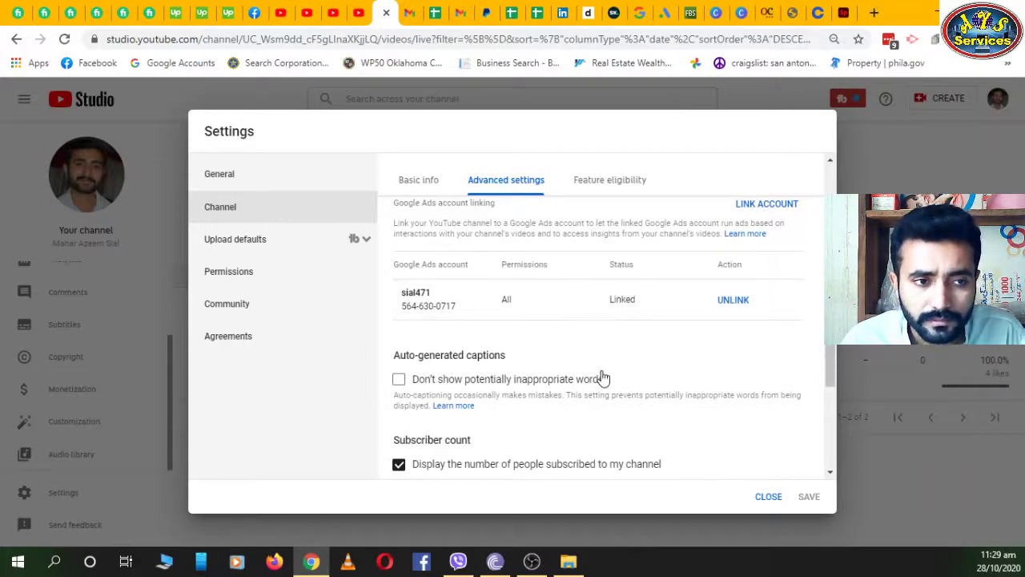
{"action": "scroll", "coordinate": [602, 377], "scroll_direction": "down", "scroll_amount": 2}
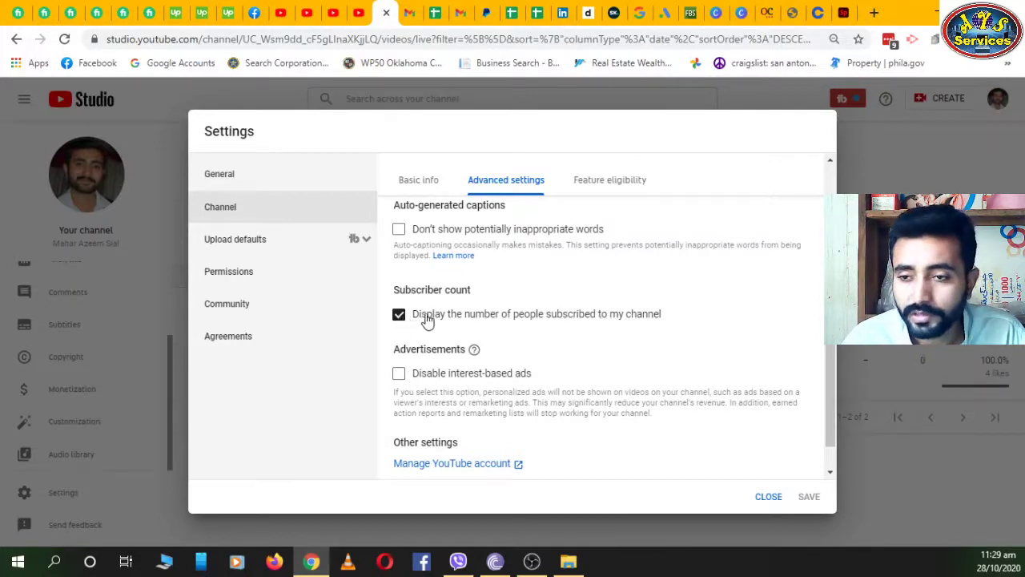
Step: Check where the subscriber count appears on the public channel page, and return to the Studio settings
{"action": "left_click", "coordinate": [330, 16]}
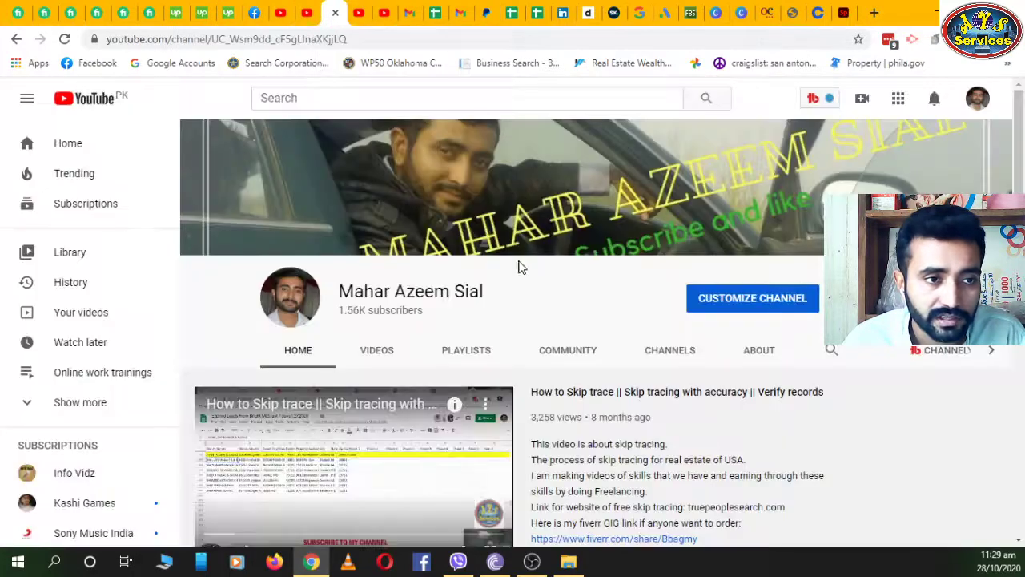
{"action": "left_click_drag", "start_coordinate": [425, 311], "coordinate": [337, 317]}
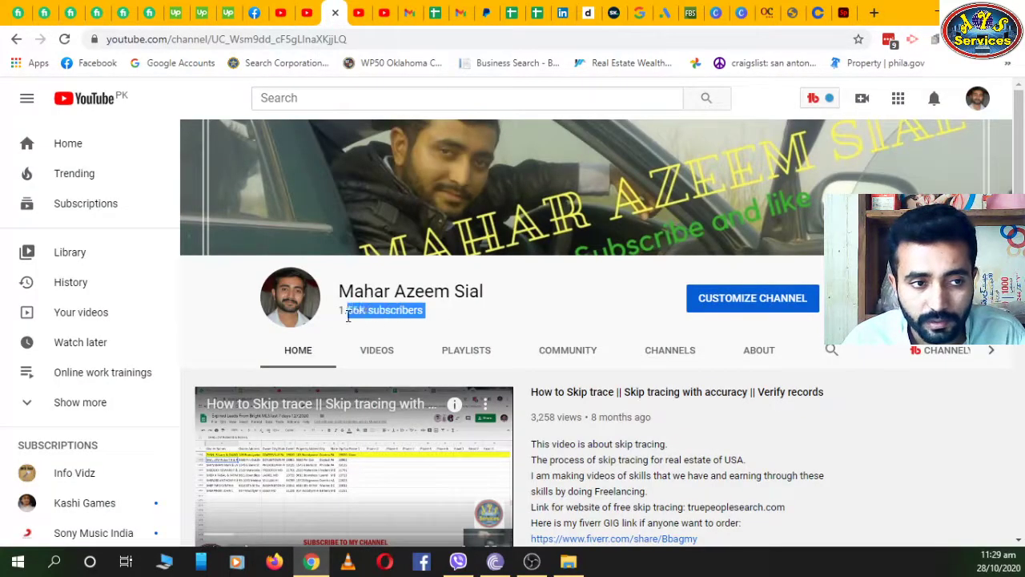
{"action": "left_click", "coordinate": [336, 316]}
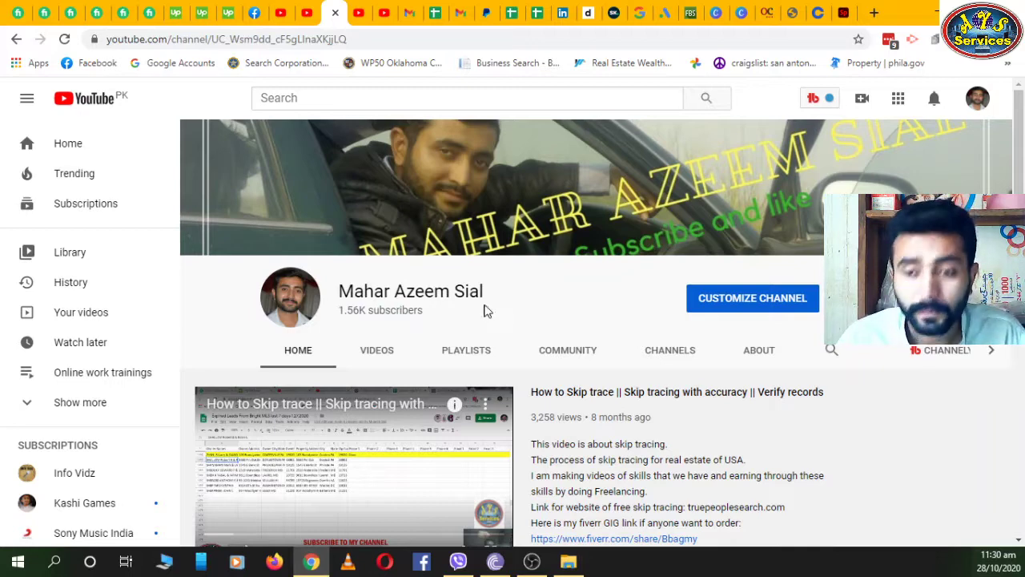
{"action": "left_click", "coordinate": [379, 20]}
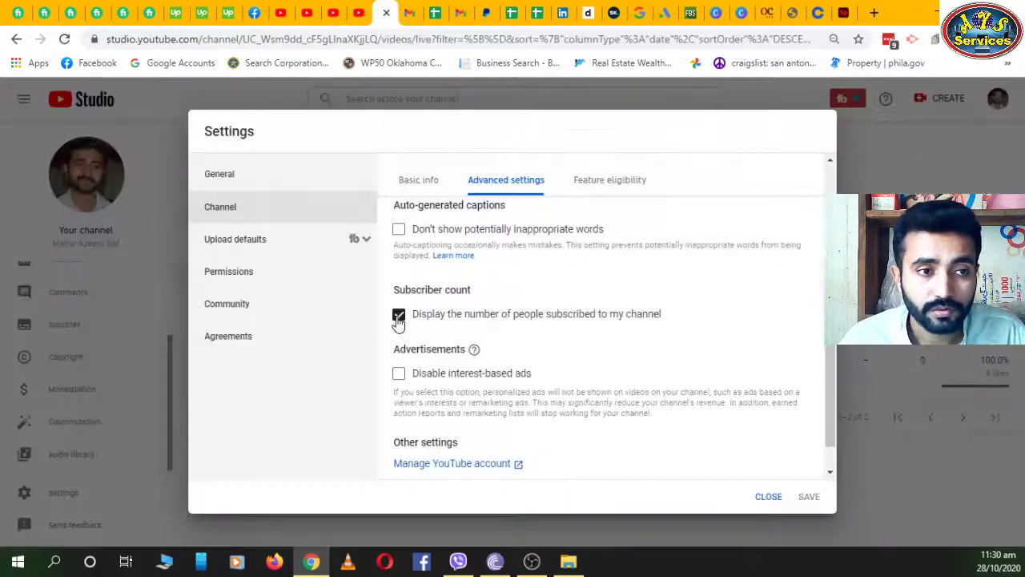
Step: Toggle the option that displays the number of people subscribed to the channel off and back on
{"action": "left_click", "coordinate": [398, 320]}
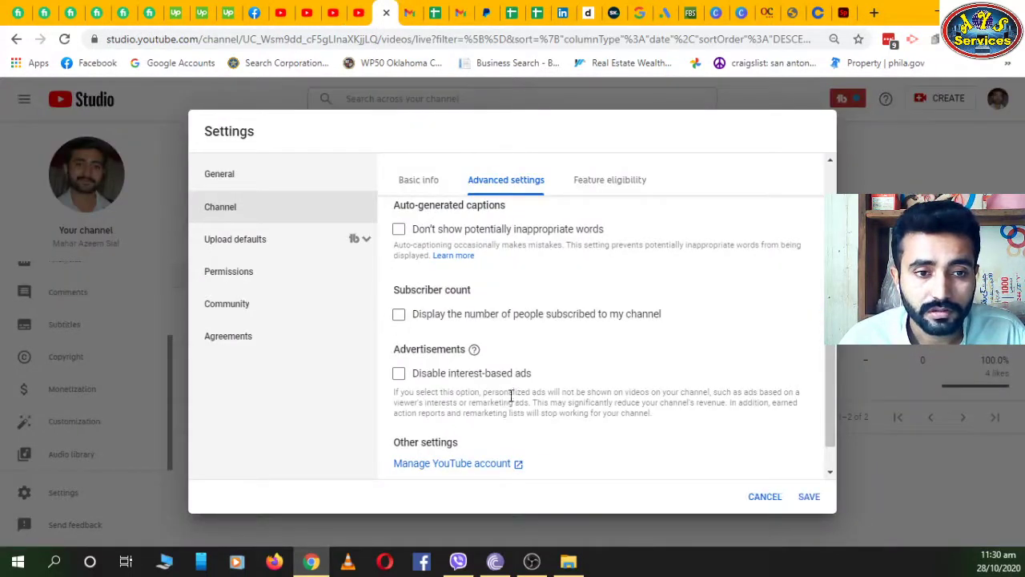
{"action": "left_click", "coordinate": [342, 11]}
{"action": "left_click", "coordinate": [383, 12]}
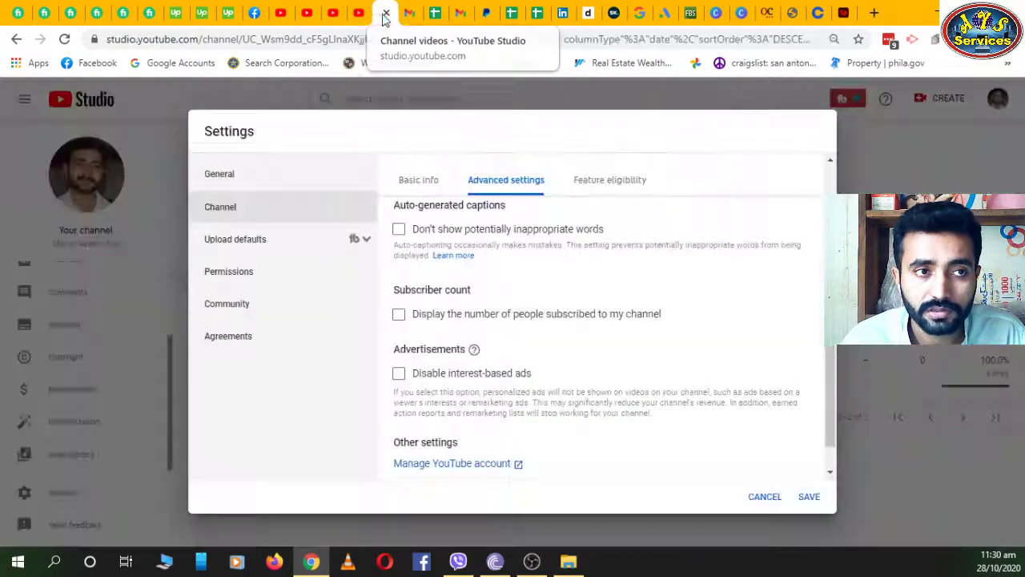
{"action": "left_click", "coordinate": [399, 315]}
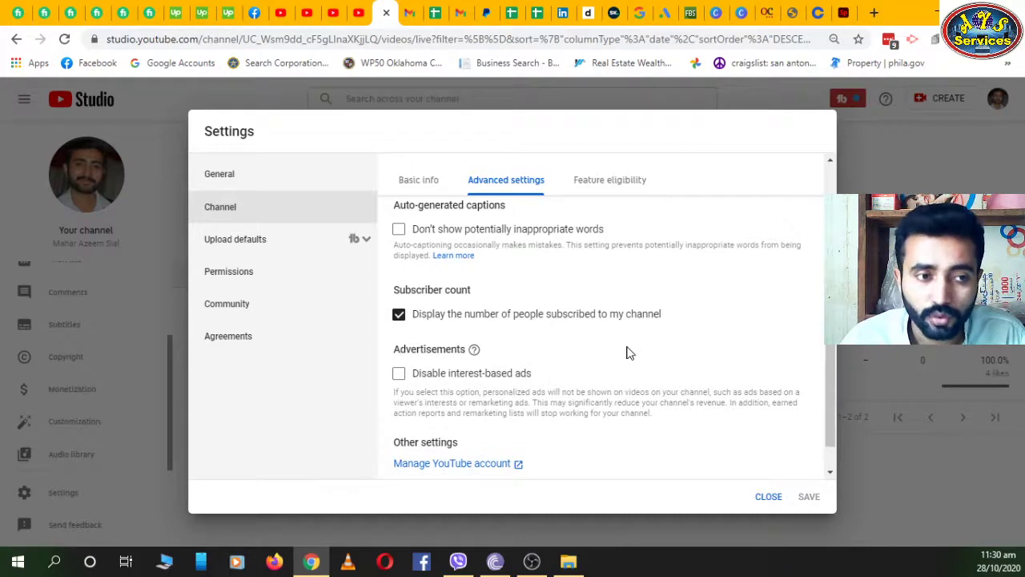
Step: Open the channel's feature eligibility and expand the details of Default Features and Features that require phone verification
{"action": "scroll", "coordinate": [626, 353], "scroll_direction": "down", "scroll_amount": 1}
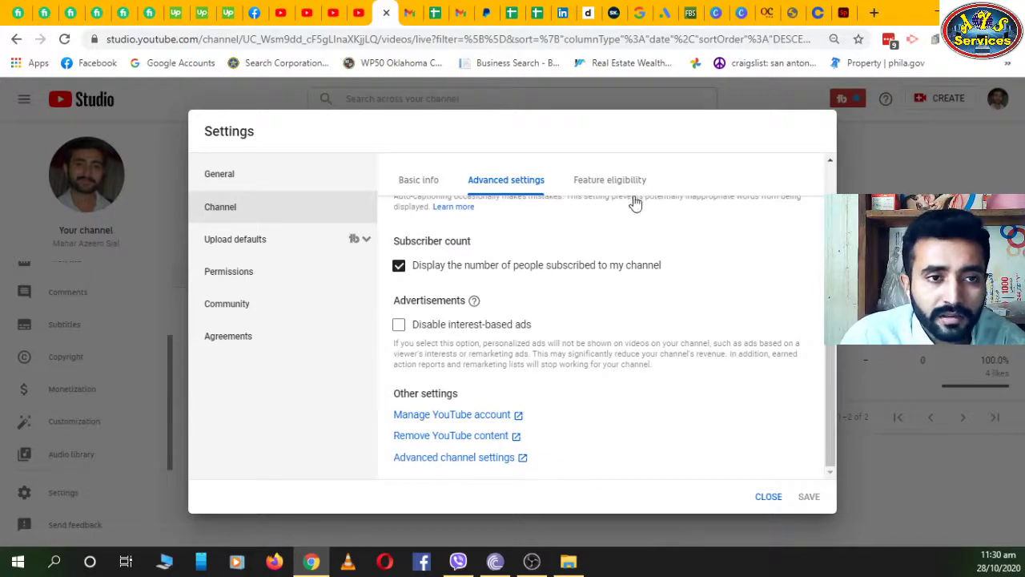
{"action": "left_click", "coordinate": [611, 183]}
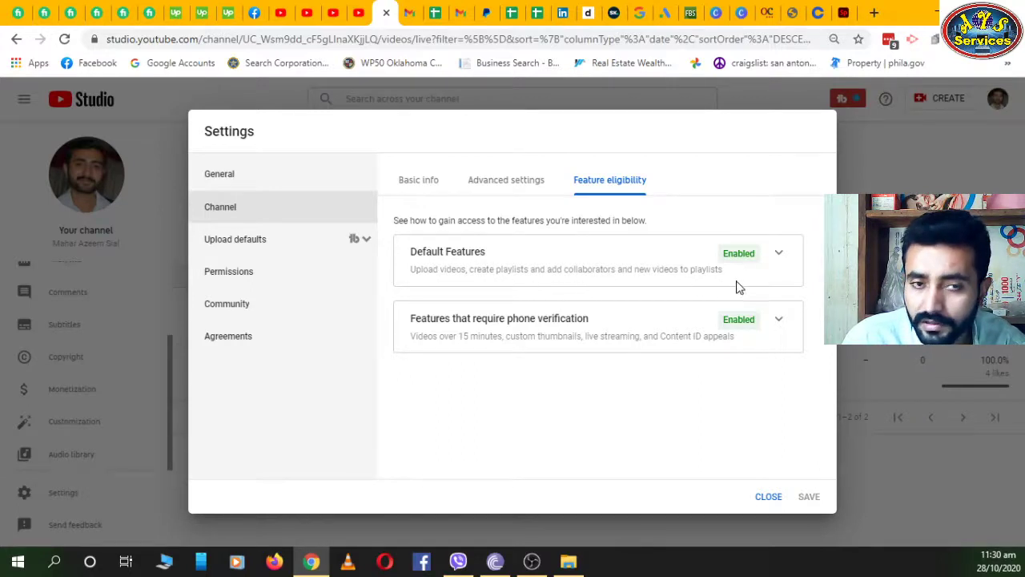
{"action": "left_click", "coordinate": [778, 255]}
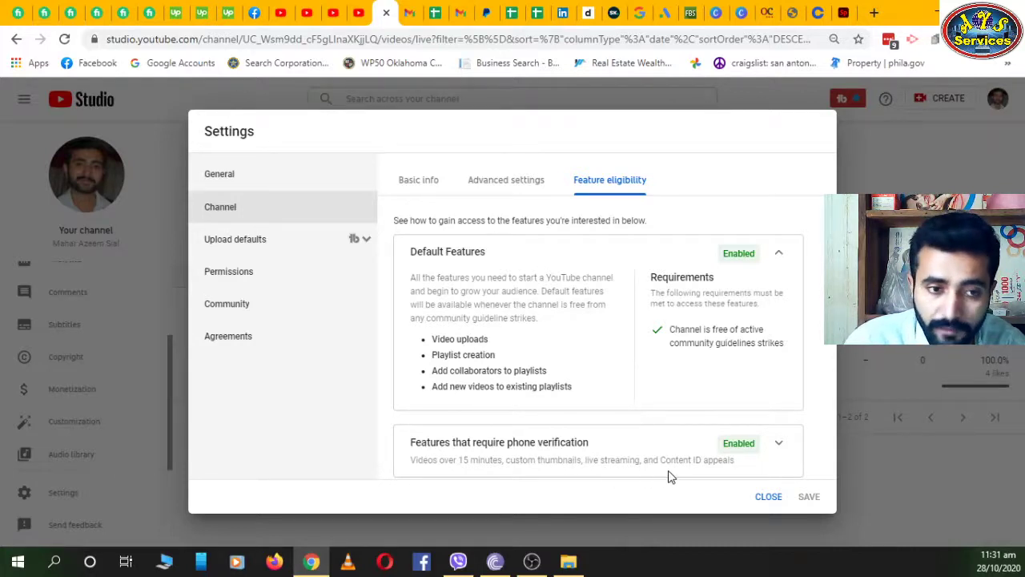
{"action": "left_click", "coordinate": [777, 445]}
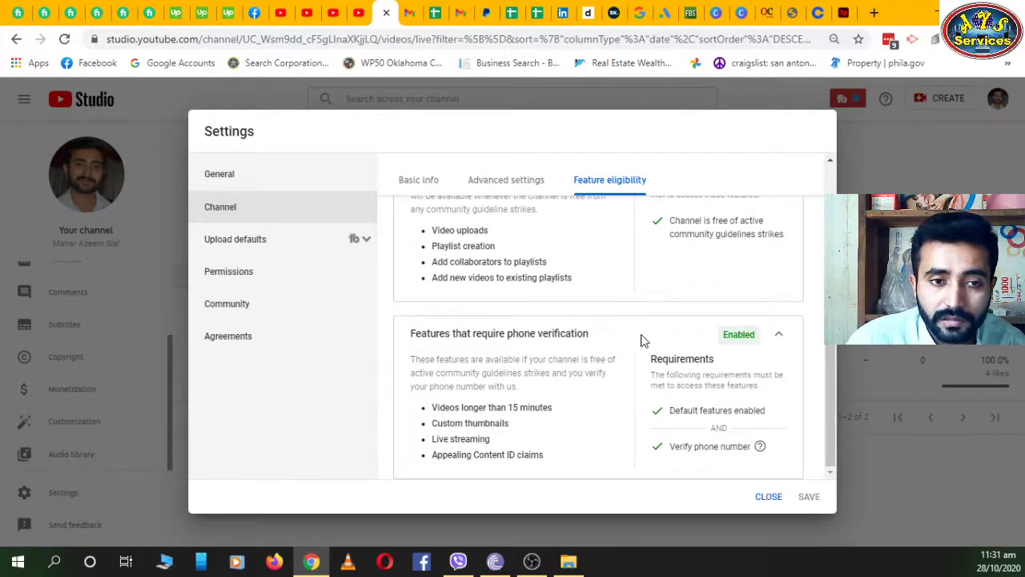
Step: Open the channel's upload defaults and review the default video title and the full description with its links and hashtags
{"action": "key", "text": "Escape"}
{"action": "left_click", "coordinate": [64, 493]}
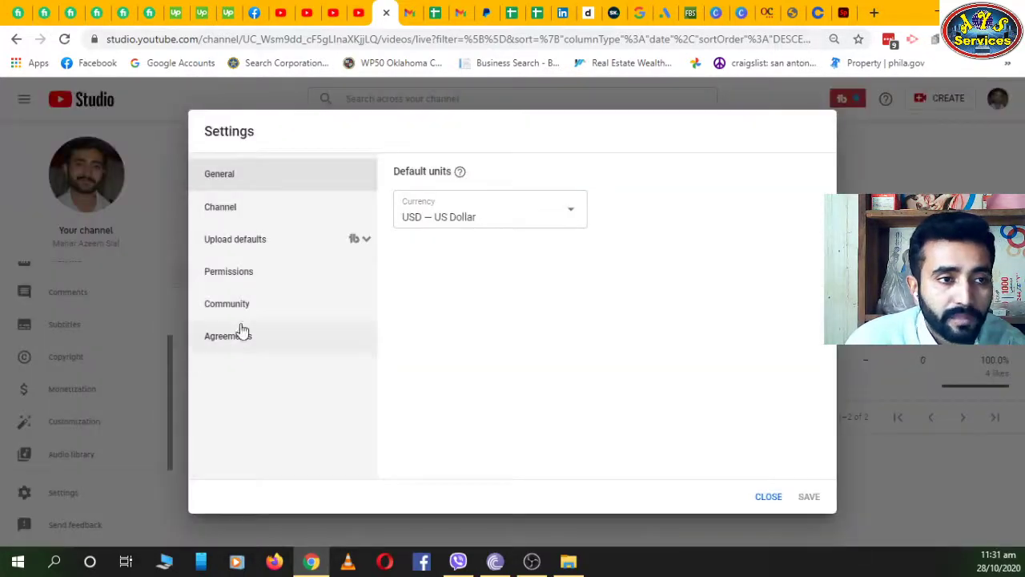
{"action": "left_click", "coordinate": [258, 248]}
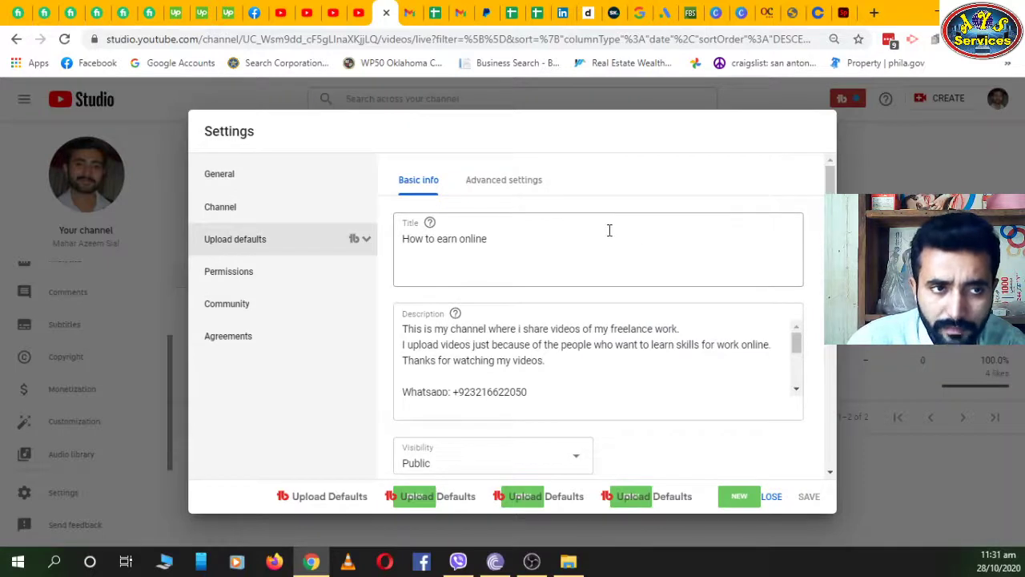
{"action": "triple_click", "coordinate": [518, 245]}
{"action": "left_click", "coordinate": [519, 245]}
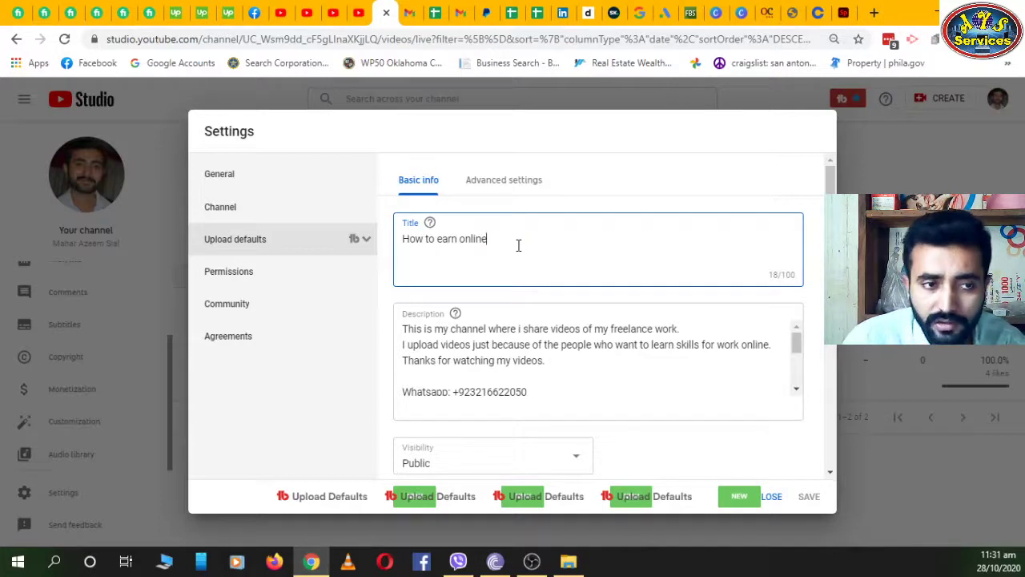
{"action": "left_click", "coordinate": [583, 377]}
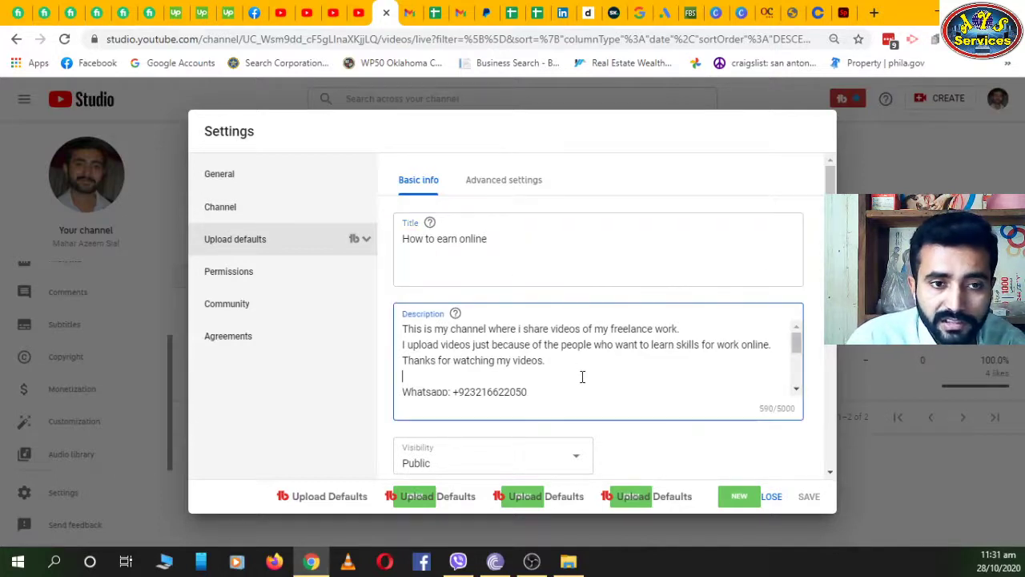
{"action": "scroll", "coordinate": [582, 377], "scroll_direction": "down", "scroll_amount": 3}
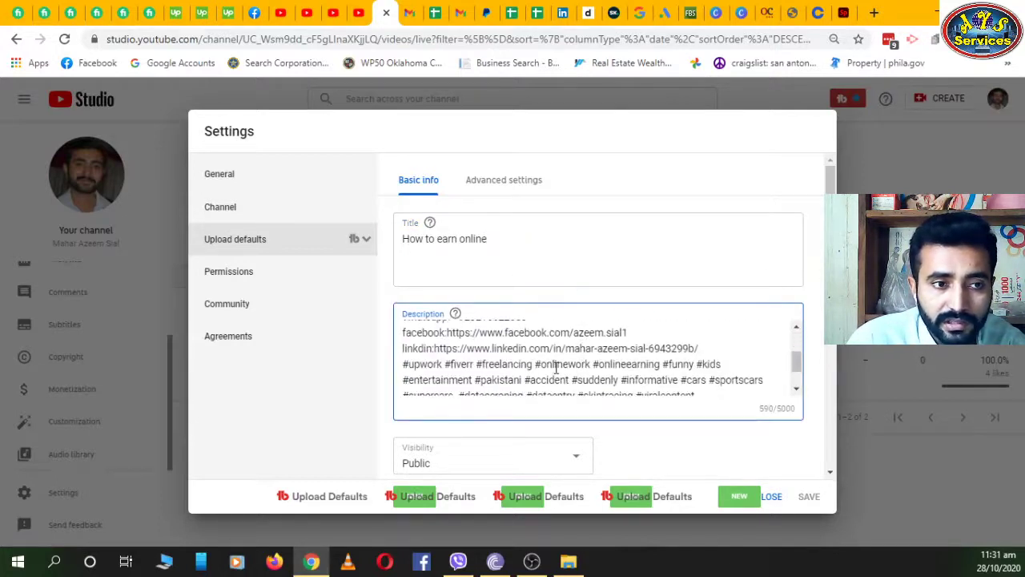
{"action": "scroll", "coordinate": [556, 367], "scroll_direction": "up", "scroll_amount": 3}
{"action": "scroll", "coordinate": [539, 372], "scroll_direction": "down", "scroll_amount": 3}
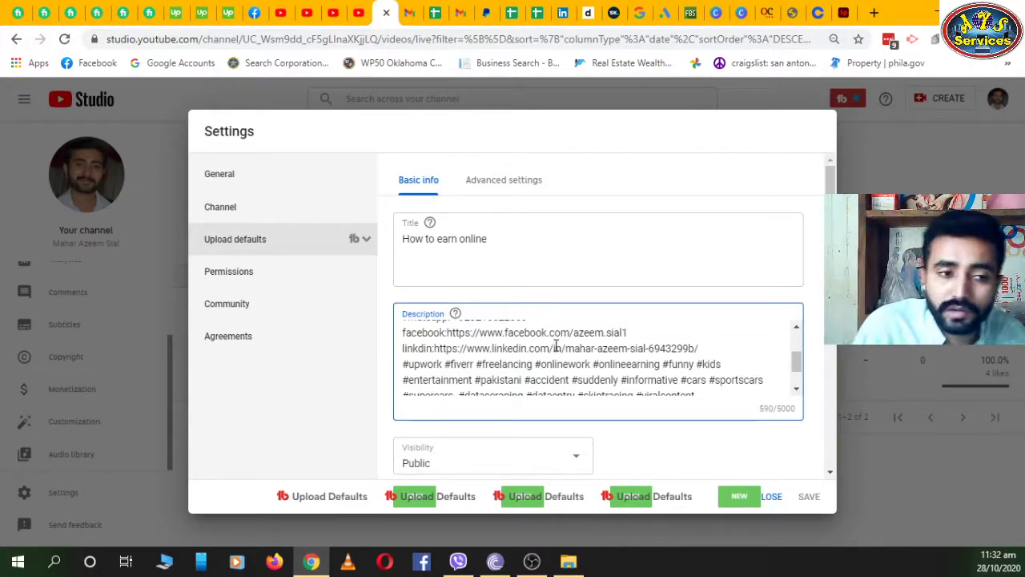
{"action": "scroll", "coordinate": [556, 346], "scroll_direction": "down", "scroll_amount": 5}
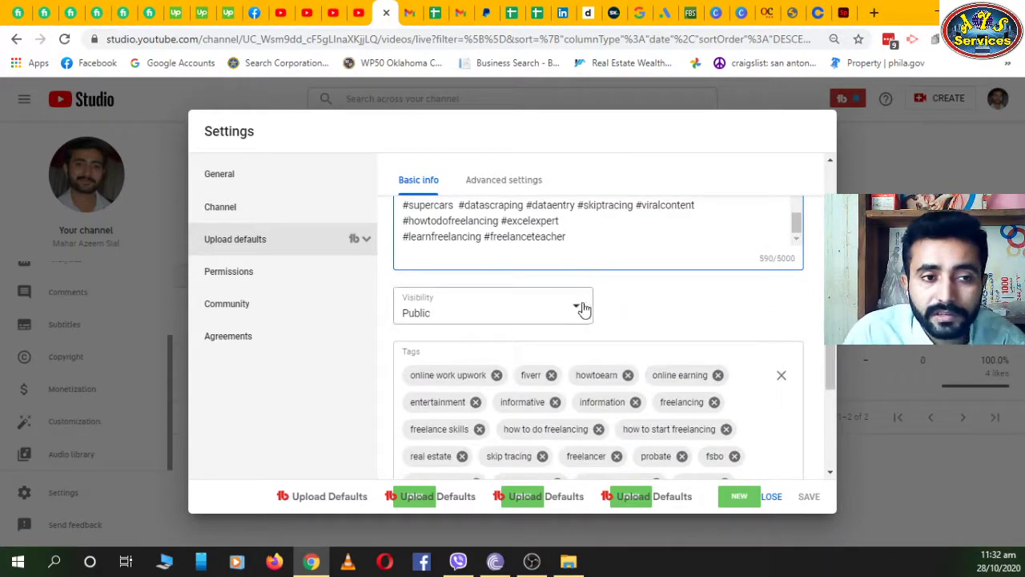
Step: Check the default visibility choices for uploads and look through the list of default tags
{"action": "left_click", "coordinate": [584, 311]}
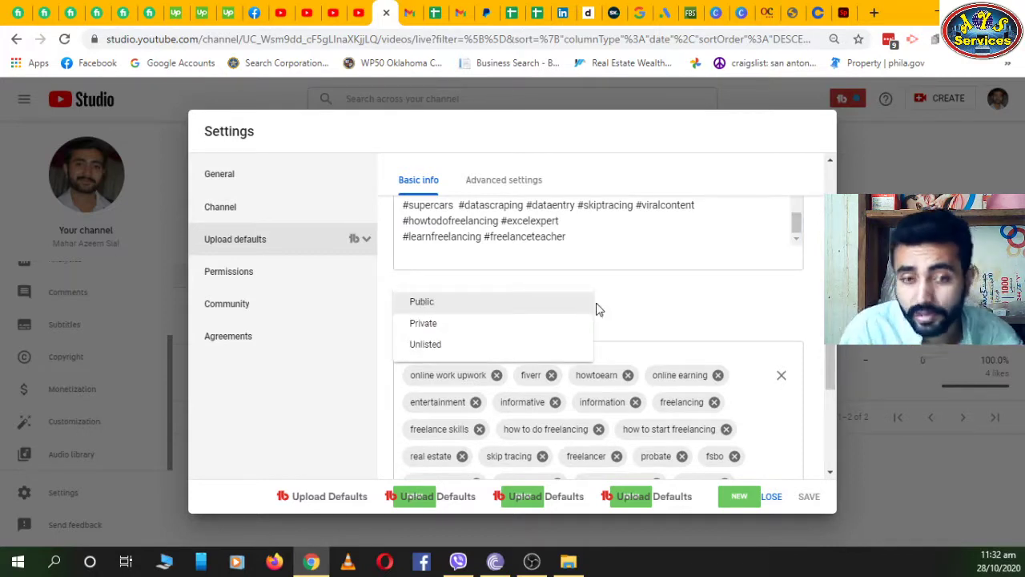
{"action": "left_click", "coordinate": [707, 289]}
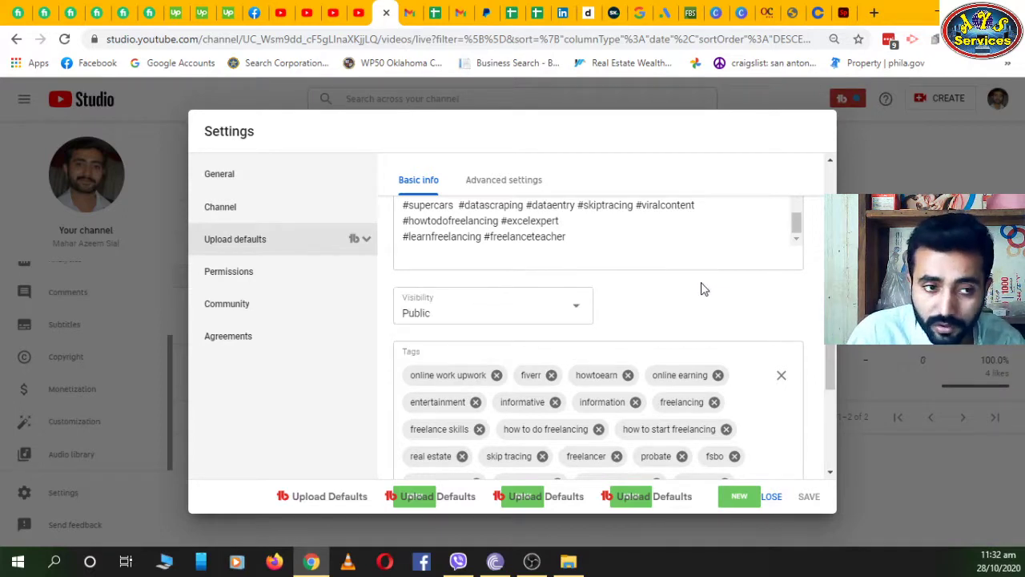
{"action": "scroll", "coordinate": [702, 289], "scroll_direction": "down", "scroll_amount": 1}
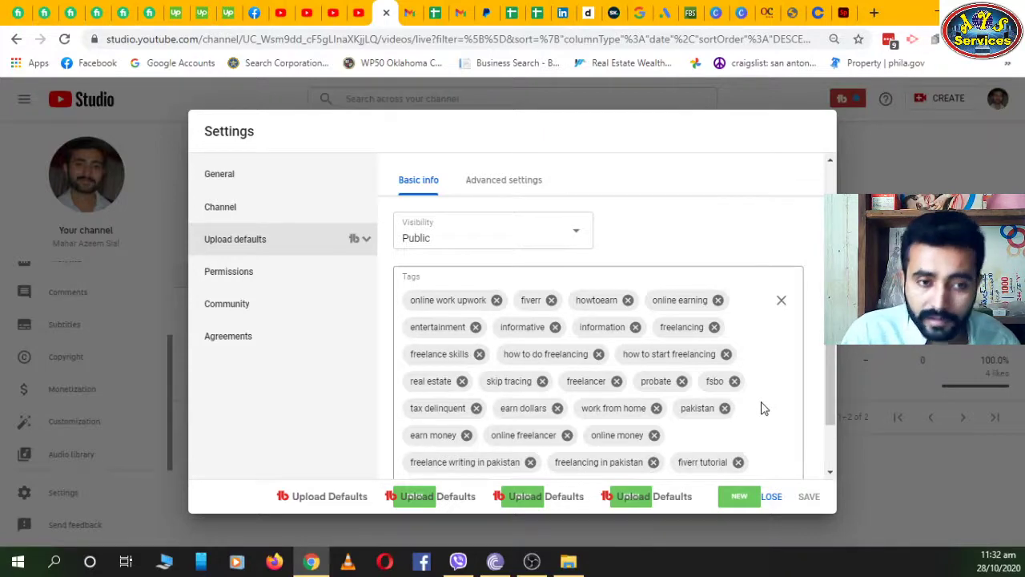
{"action": "scroll", "coordinate": [761, 409], "scroll_direction": "down", "scroll_amount": 1}
{"action": "scroll", "coordinate": [724, 412], "scroll_direction": "up", "scroll_amount": 4}
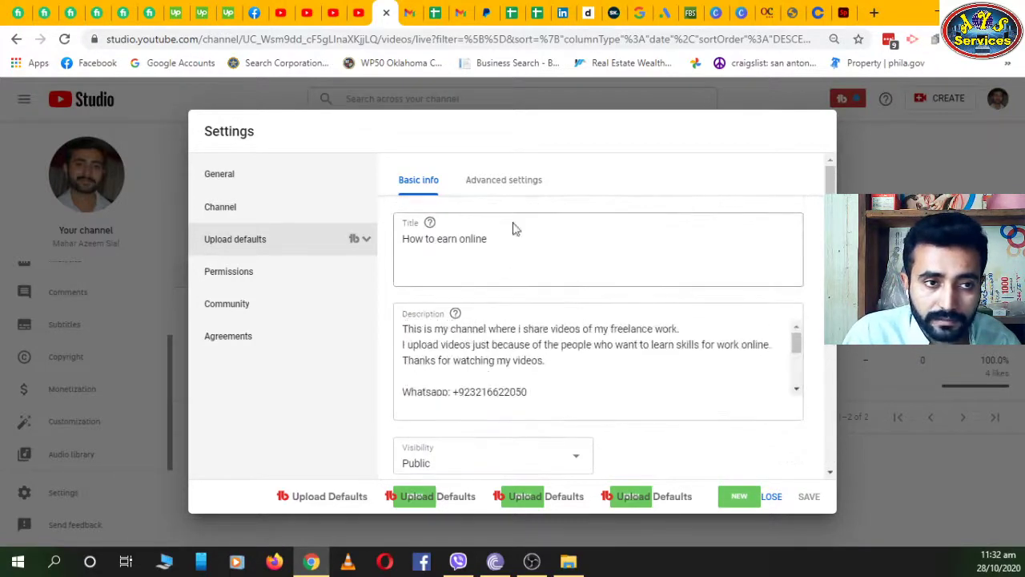
Step: Open the advanced settings of the upload defaults and examine the available license and category options
{"action": "left_click", "coordinate": [500, 190]}
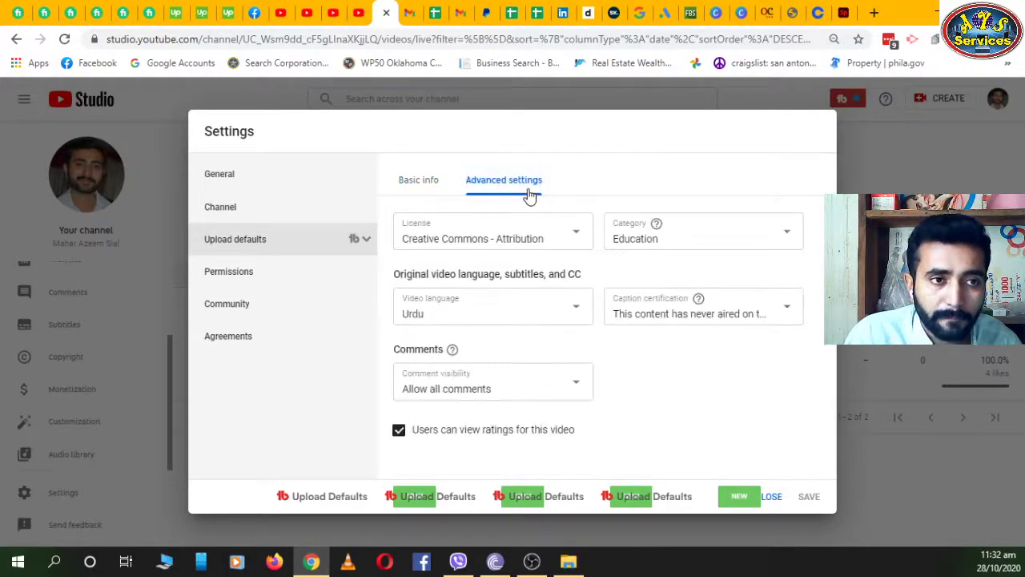
{"action": "left_click", "coordinate": [577, 238]}
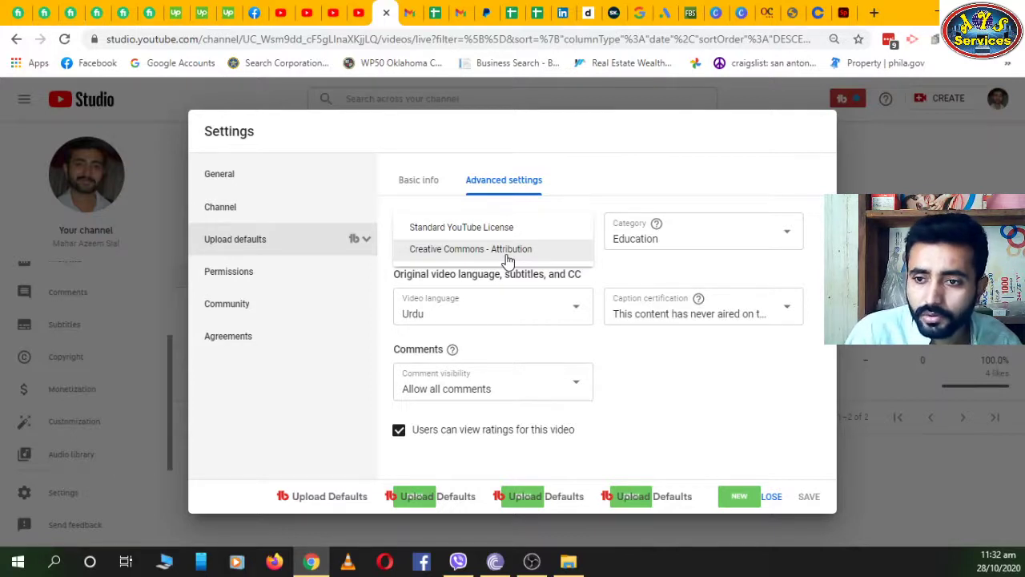
{"action": "left_click", "coordinate": [648, 171]}
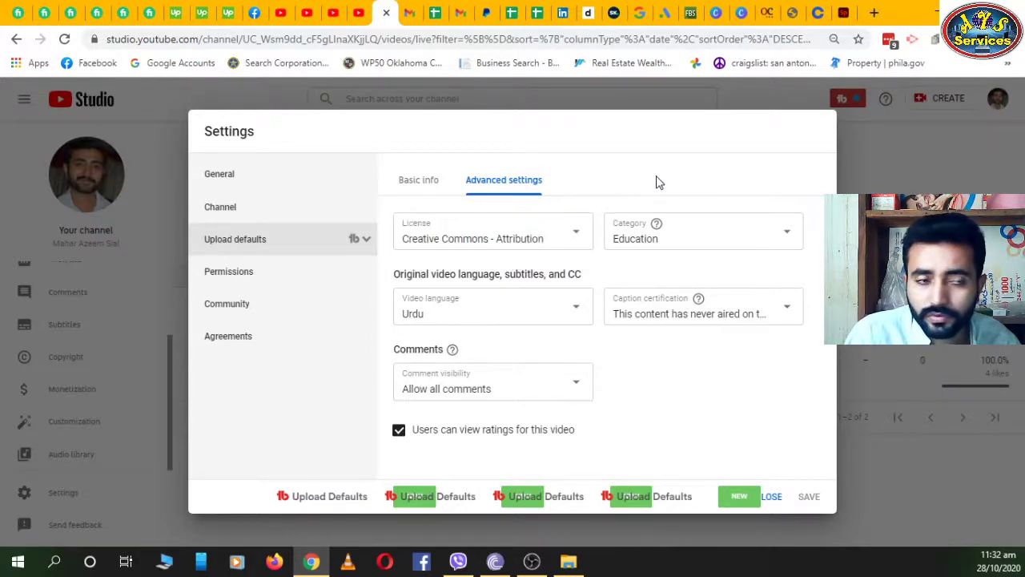
{"action": "left_click", "coordinate": [789, 236]}
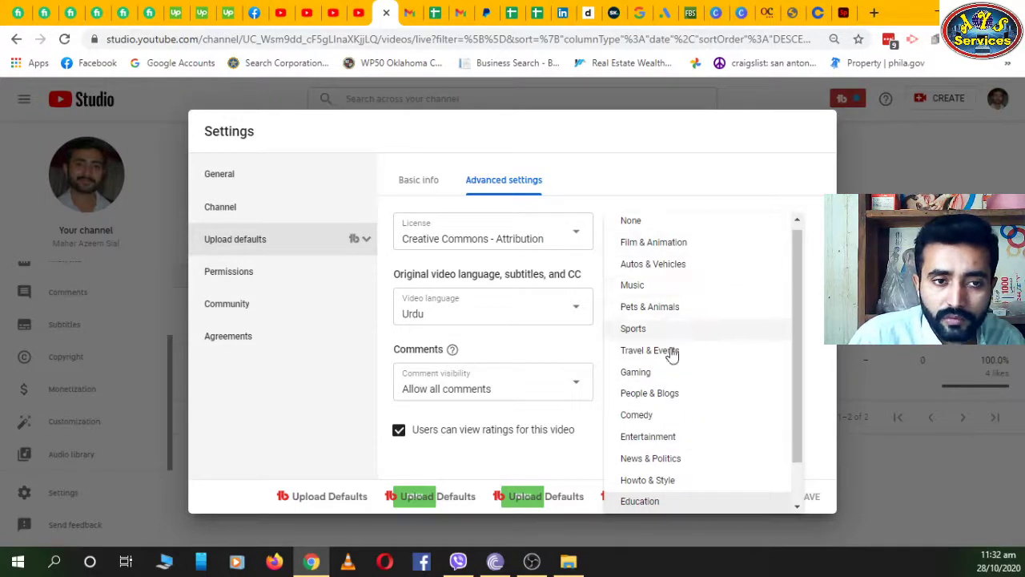
{"action": "left_click", "coordinate": [696, 194]}
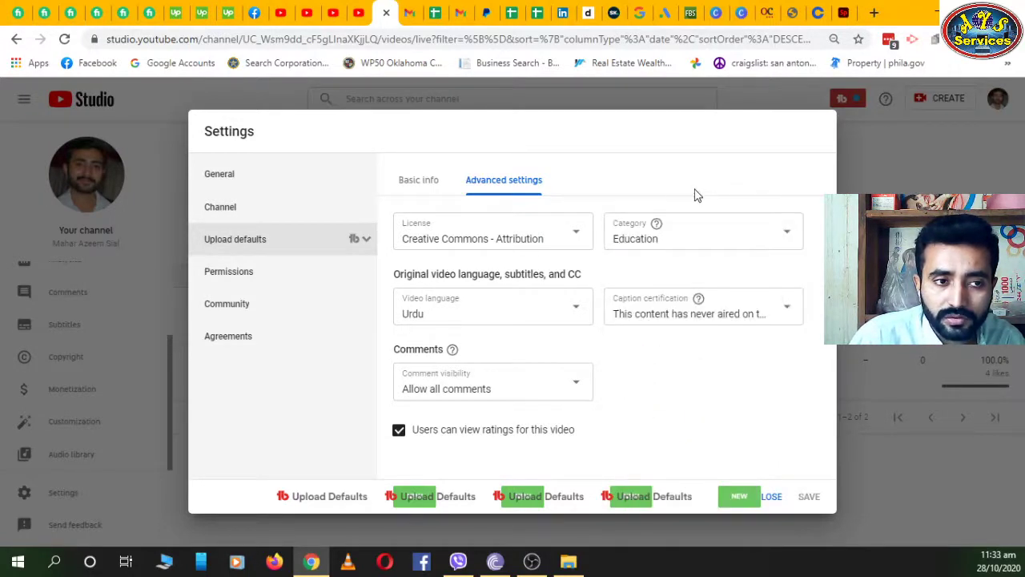
Step: Set the default video language to Tswana and the caption certification to "This content has never aired on television in the U.S."
{"action": "left_click", "coordinate": [576, 312]}
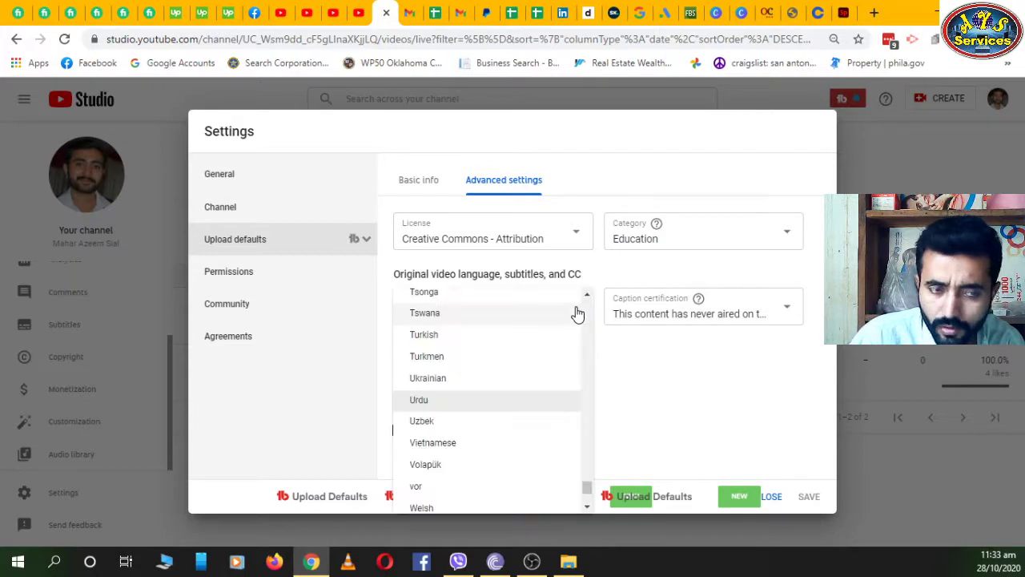
{"action": "left_click", "coordinate": [578, 314]}
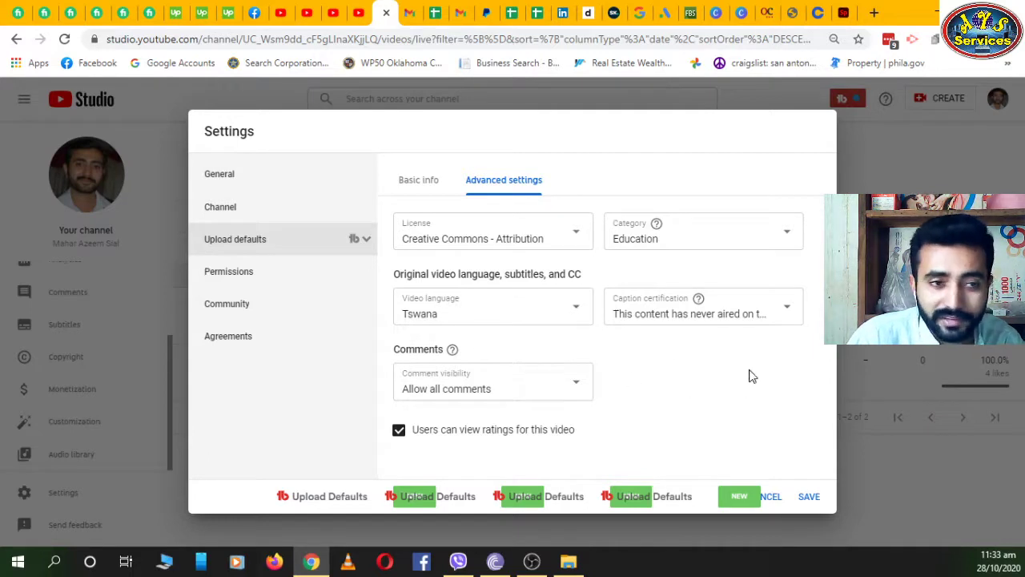
{"action": "left_click", "coordinate": [788, 313]}
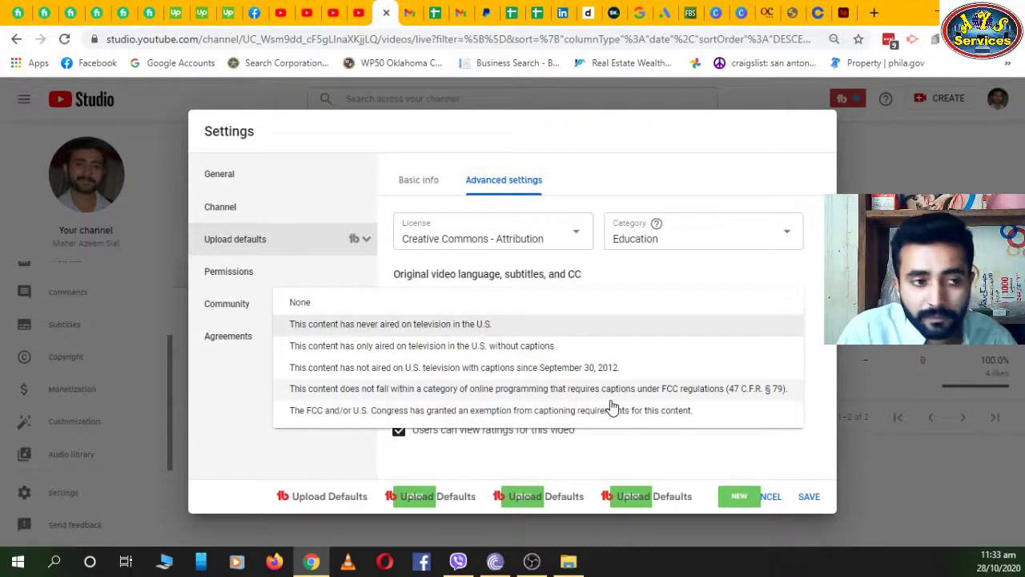
{"action": "left_click", "coordinate": [797, 384]}
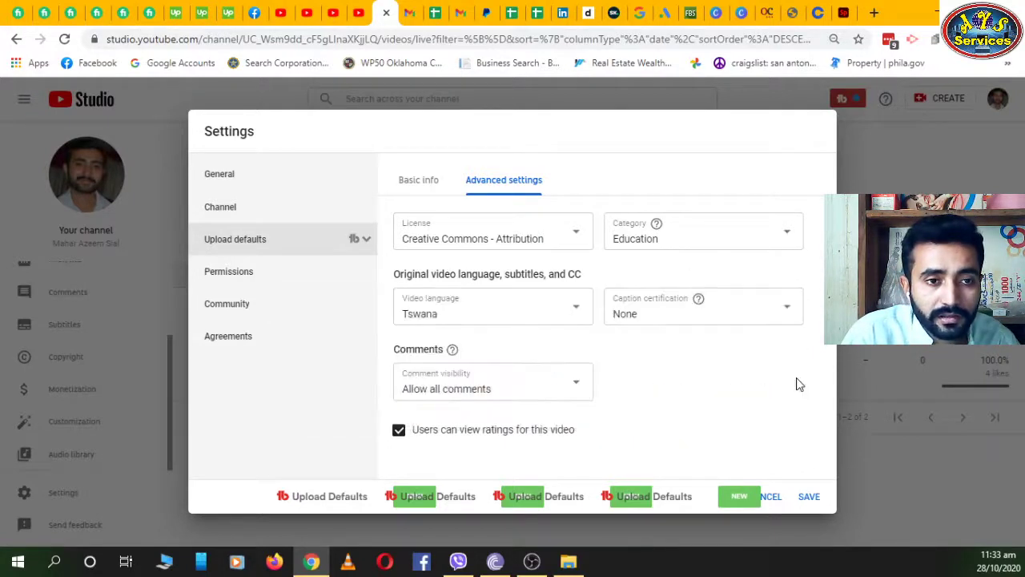
{"action": "left_click", "coordinate": [779, 320]}
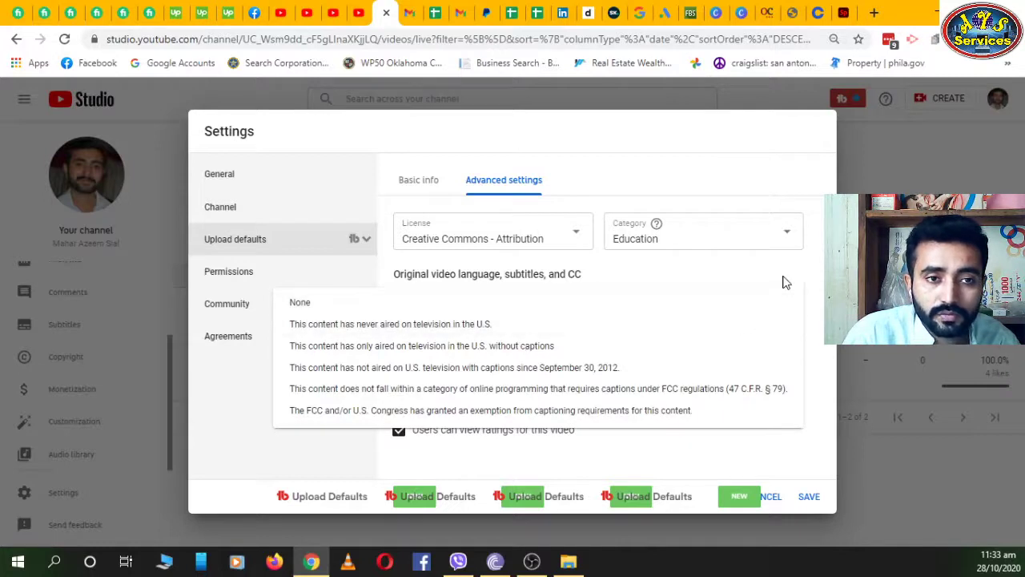
{"action": "left_click", "coordinate": [785, 282]}
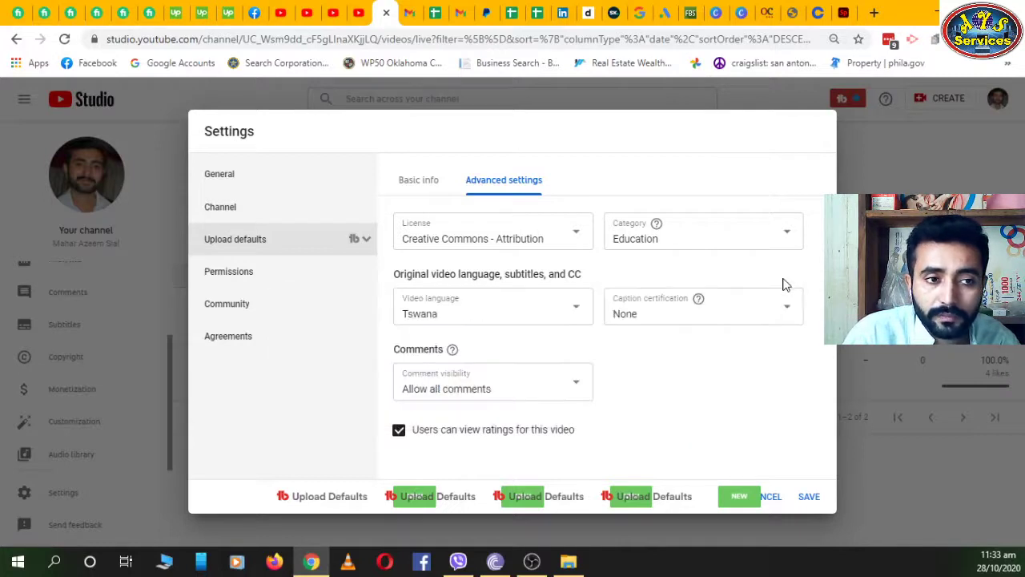
{"action": "left_click", "coordinate": [715, 324]}
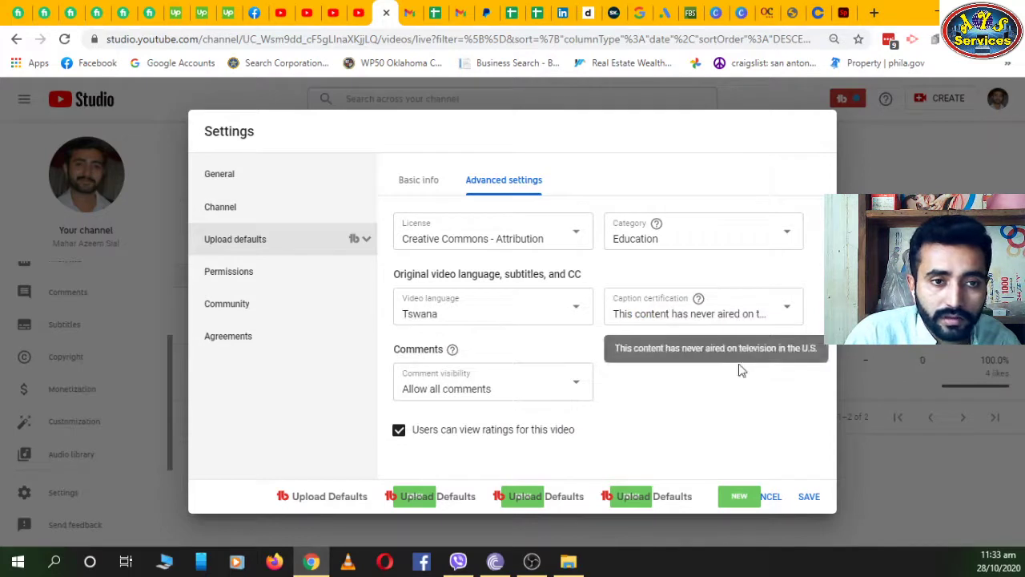
Step: Check the available comment visibility options for uploads without changing the selection
{"action": "left_click", "coordinate": [576, 386]}
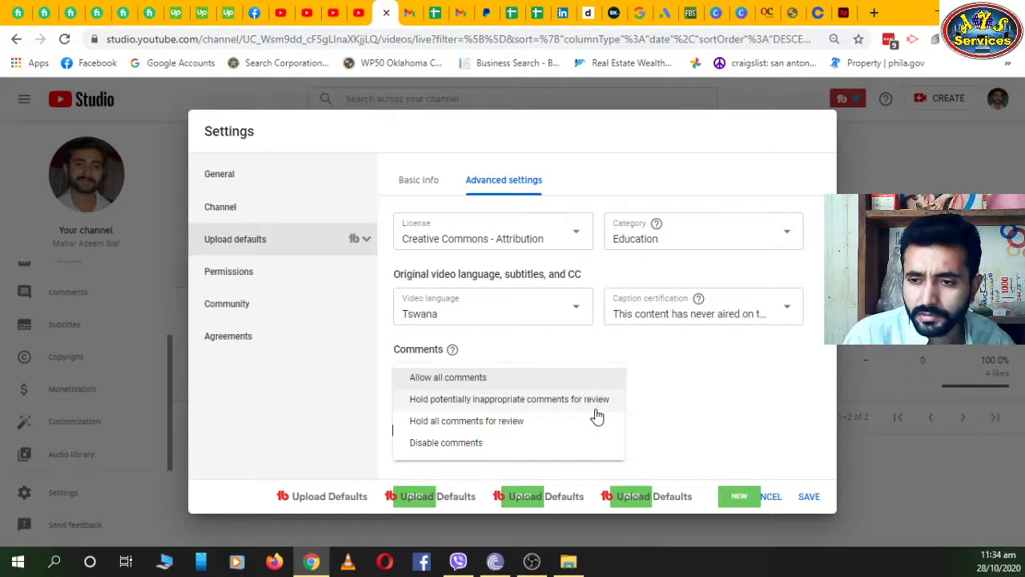
{"action": "left_click", "coordinate": [726, 405]}
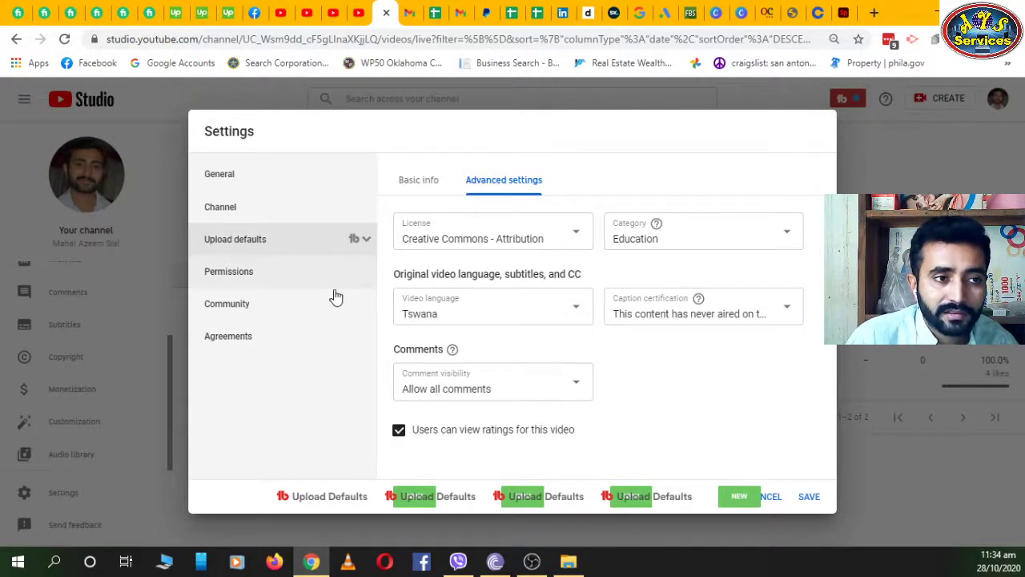
Step: Open the channel permissions, review the access roles offered when inviting a user, and dismiss the invitation
{"action": "left_click", "coordinate": [270, 282]}
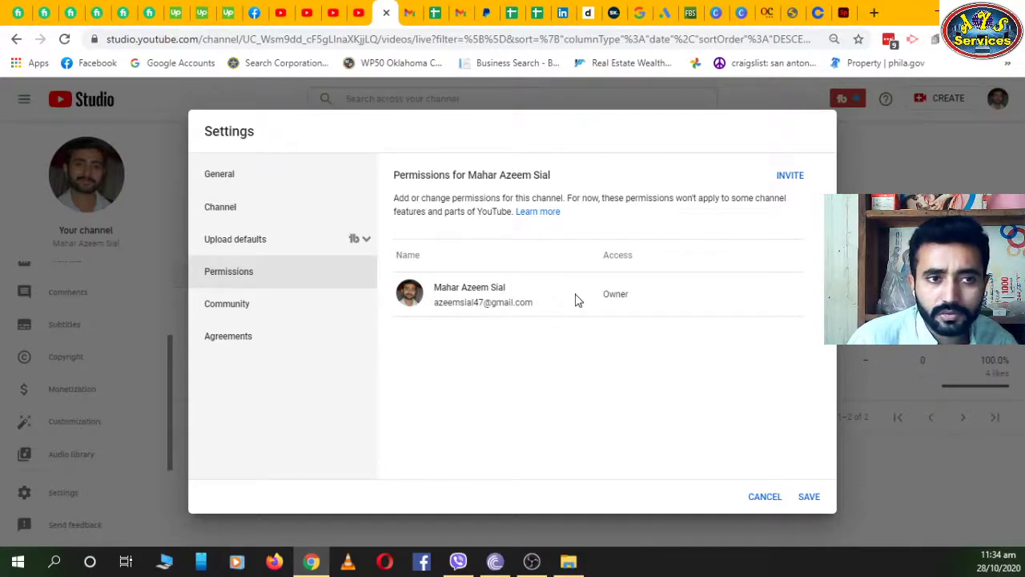
{"action": "left_click", "coordinate": [792, 183]}
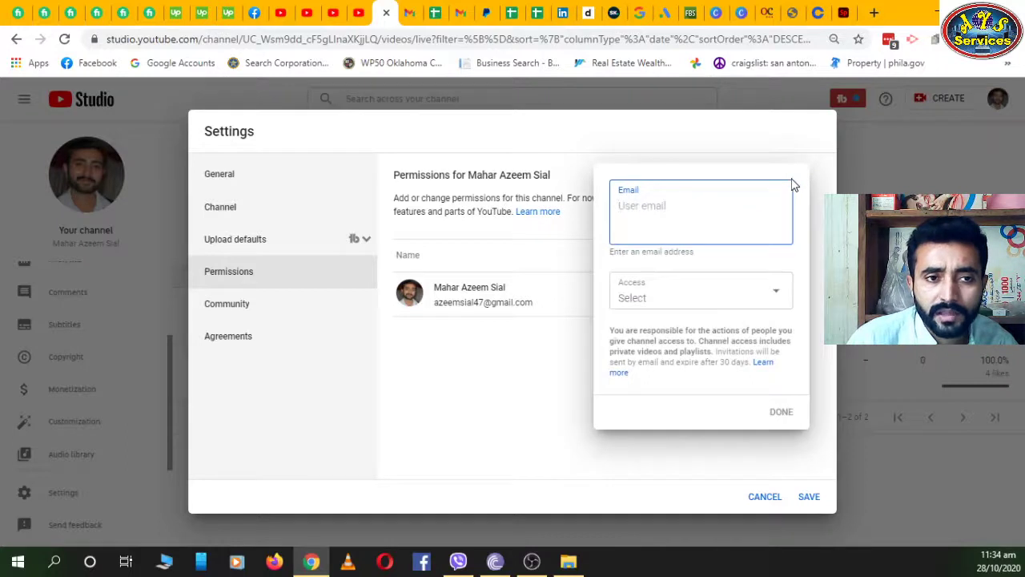
{"action": "left_click", "coordinate": [779, 293]}
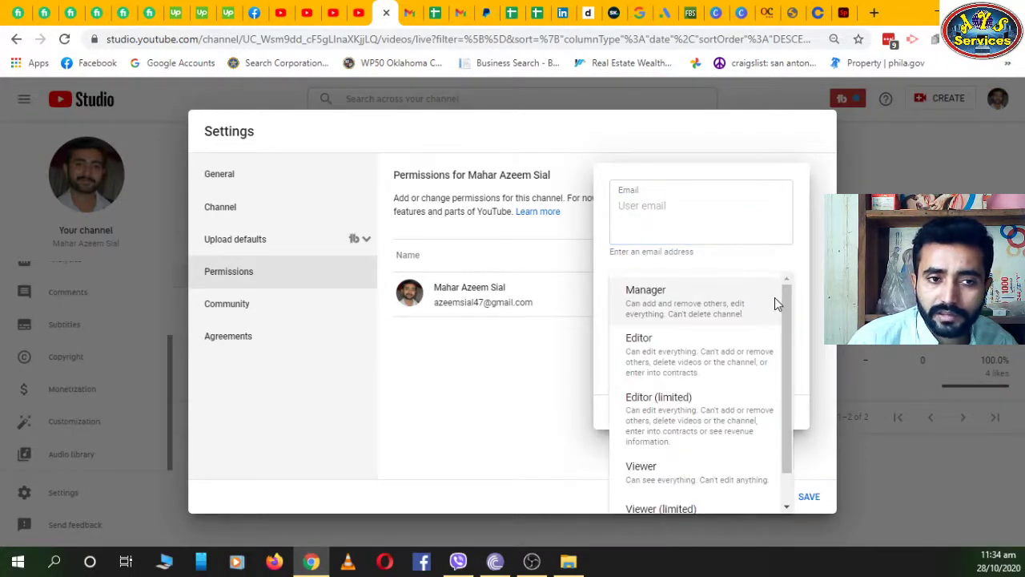
{"action": "scroll", "coordinate": [731, 376], "scroll_direction": "down", "scroll_amount": 1}
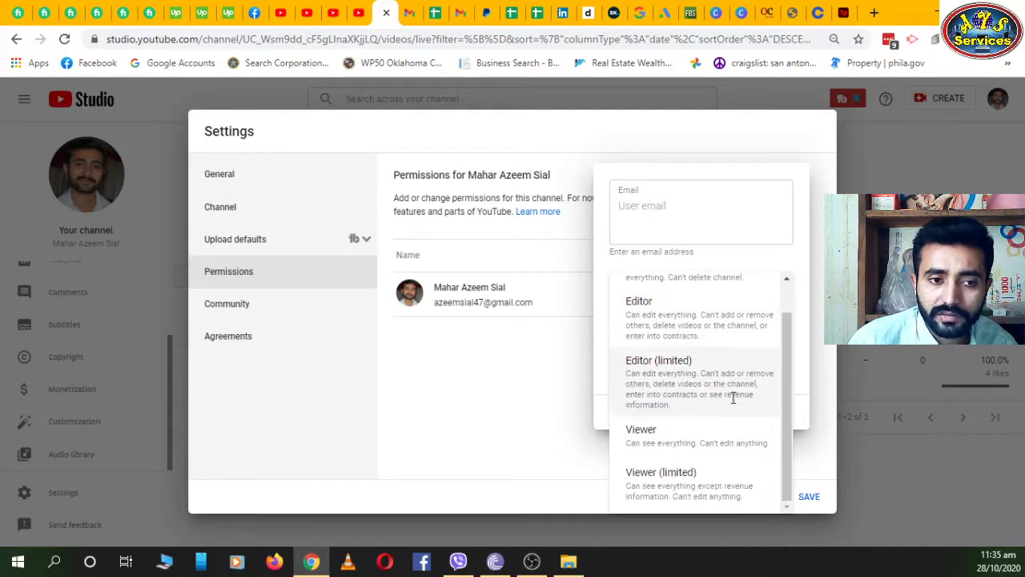
{"action": "left_click", "coordinate": [520, 388]}
{"action": "left_click", "coordinate": [678, 456]}
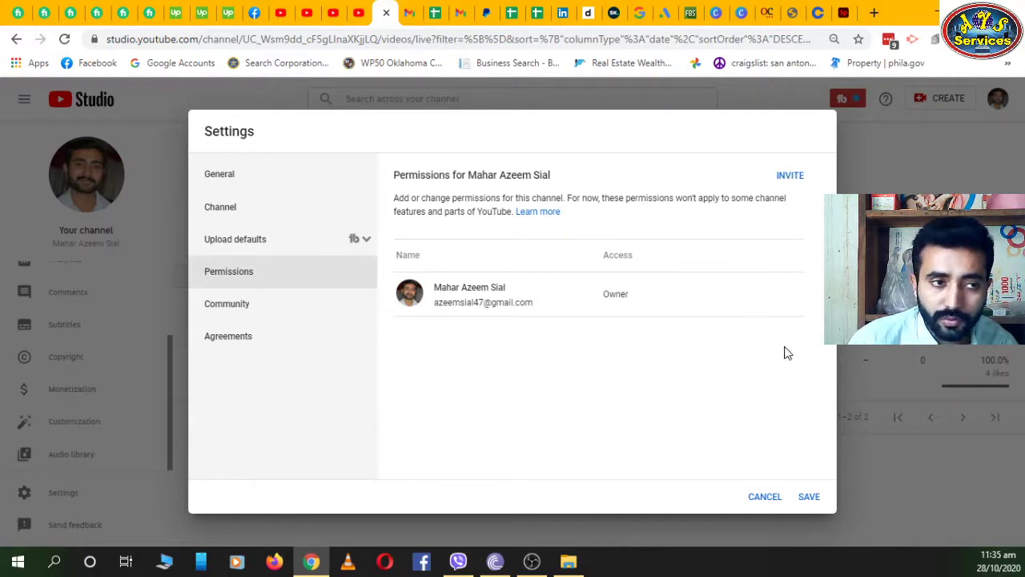
Step: Open the community settings and review the automated filters for moderators, approved users, hidden users and blocked words, plus the comment and live chat defaults
{"action": "left_click", "coordinate": [311, 311]}
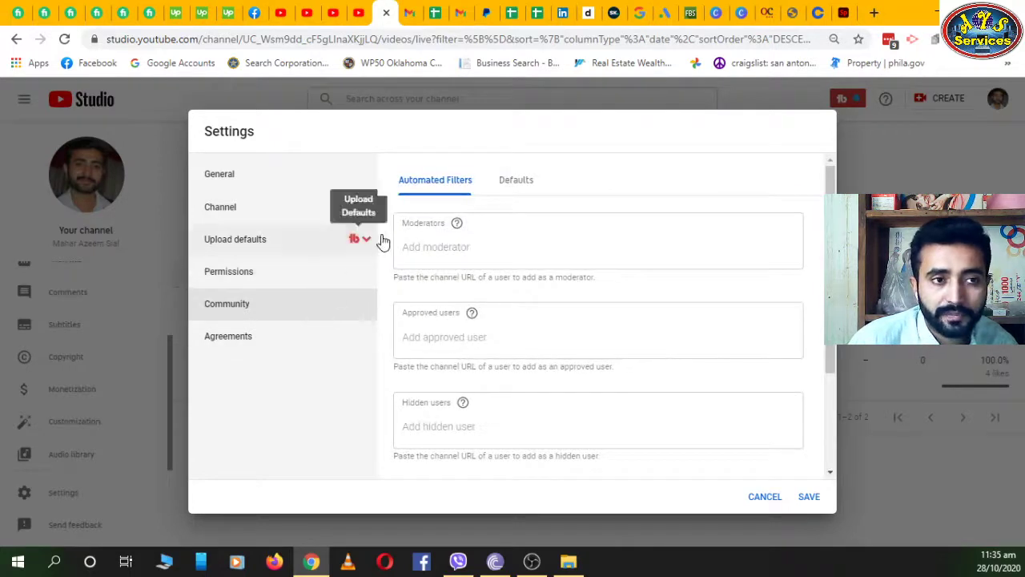
{"action": "scroll", "coordinate": [517, 377], "scroll_direction": "down", "scroll_amount": 3}
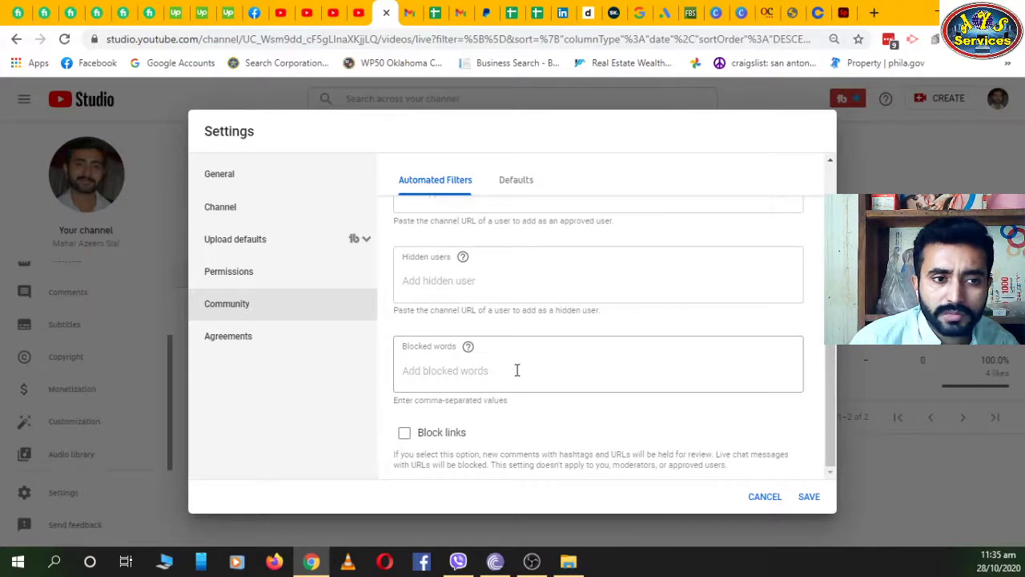
{"action": "scroll", "coordinate": [517, 370], "scroll_direction": "up", "scroll_amount": 1}
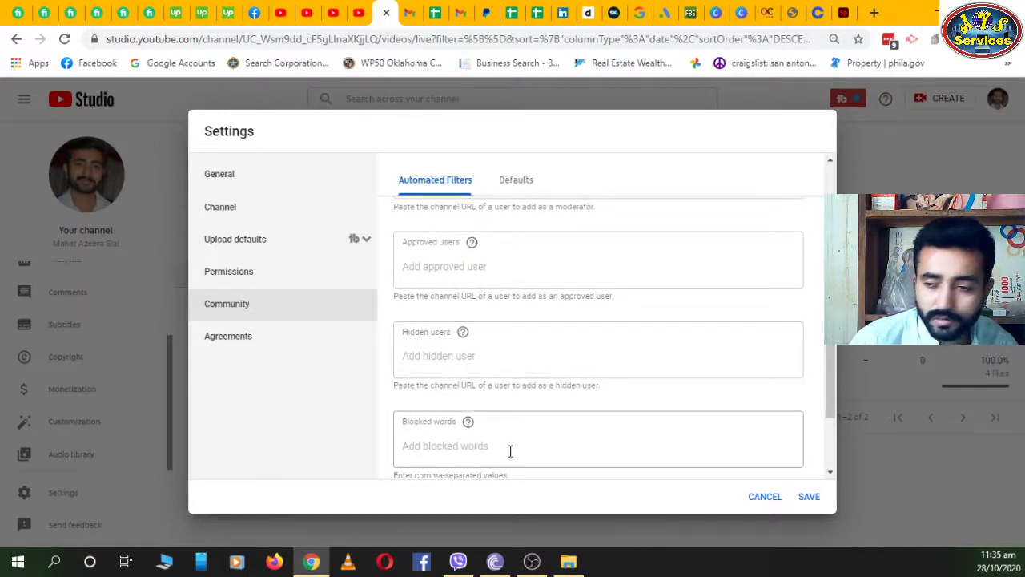
{"action": "scroll", "coordinate": [508, 437], "scroll_direction": "up", "scroll_amount": 1}
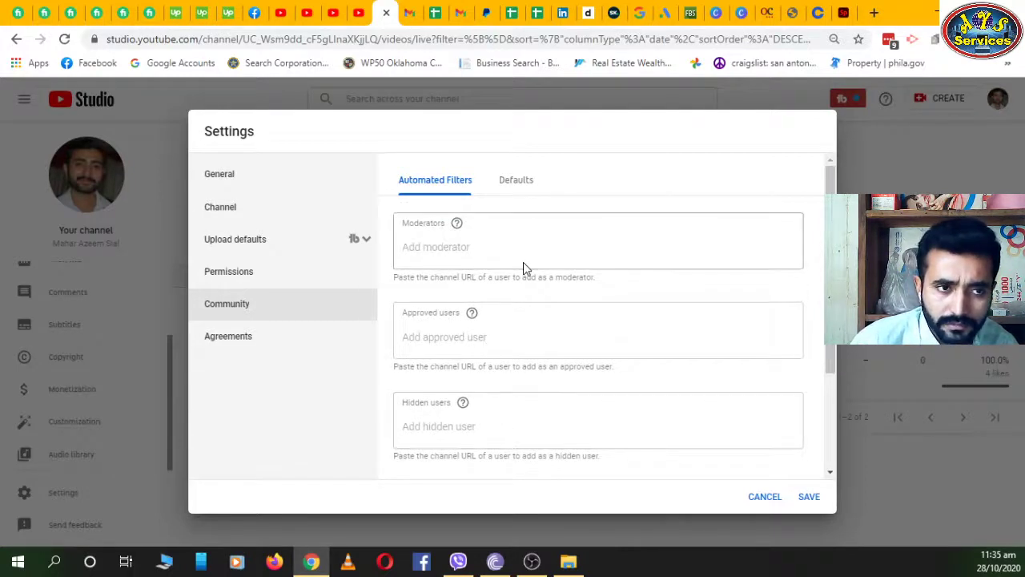
{"action": "left_click", "coordinate": [467, 250]}
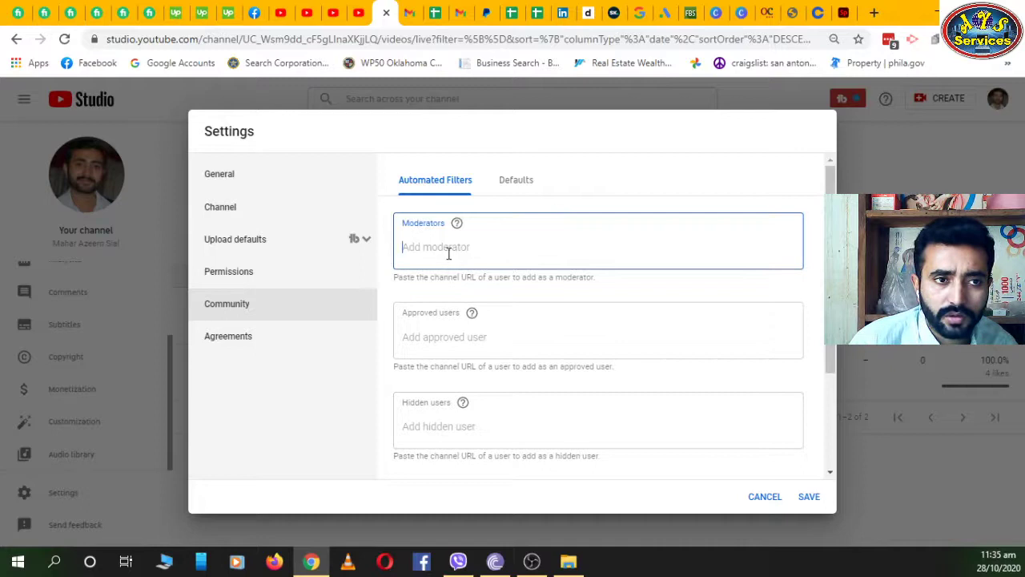
{"action": "left_click", "coordinate": [522, 182]}
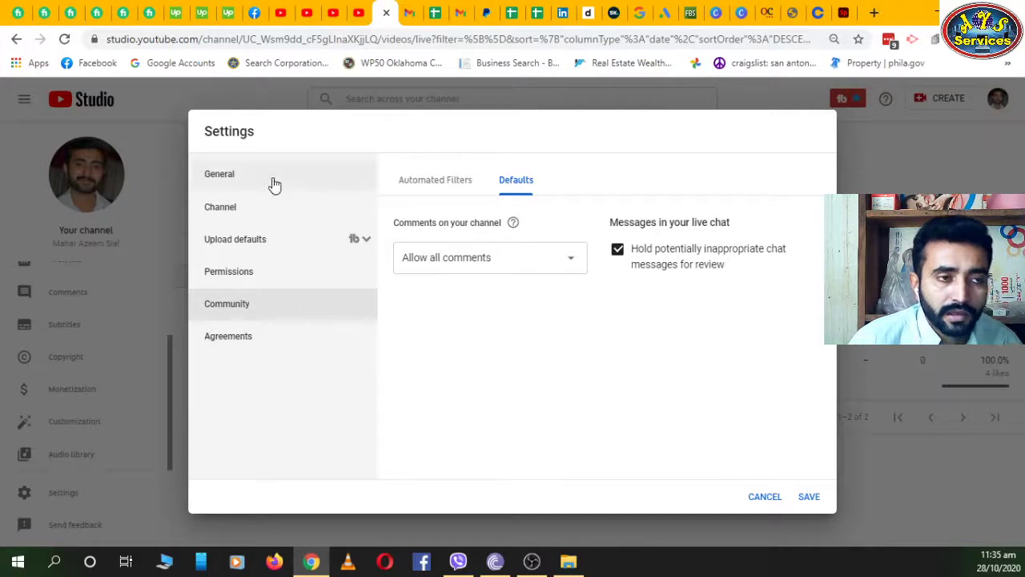
Step: Go back through the permissions and upload defaults to the channel's basic info and examine the full keyword list
{"action": "left_click", "coordinate": [258, 274]}
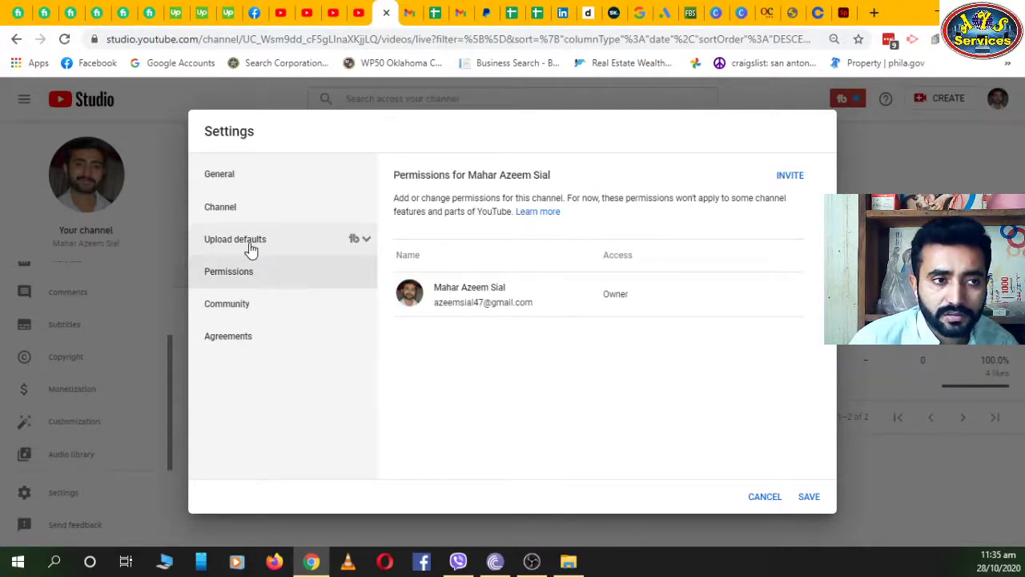
{"action": "left_click", "coordinate": [251, 243]}
{"action": "left_click", "coordinate": [251, 209]}
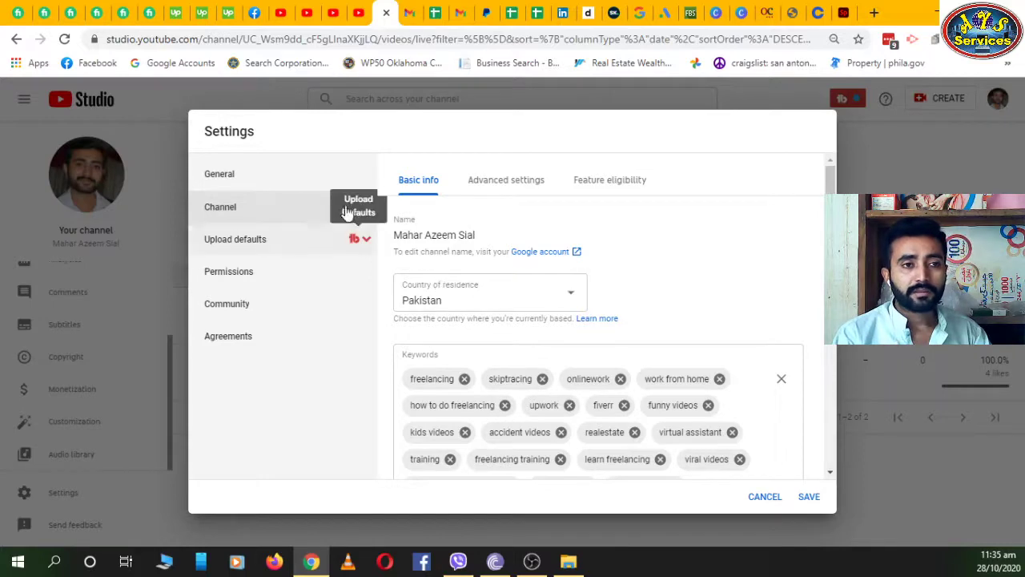
{"action": "scroll", "coordinate": [773, 447], "scroll_direction": "down", "scroll_amount": 2}
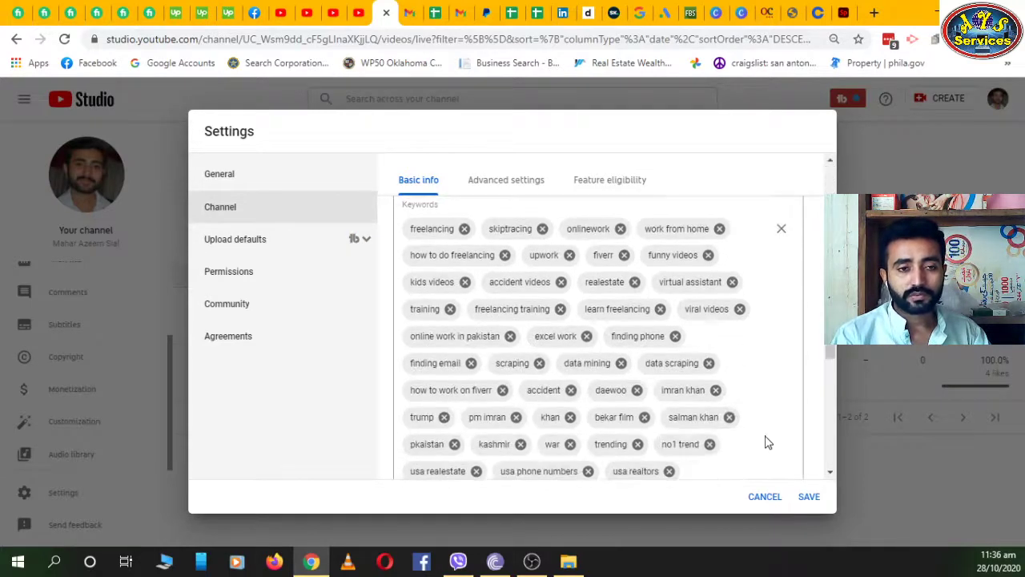
{"action": "scroll", "coordinate": [761, 437], "scroll_direction": "down", "scroll_amount": 3}
{"action": "scroll", "coordinate": [769, 438], "scroll_direction": "down", "scroll_amount": 1}
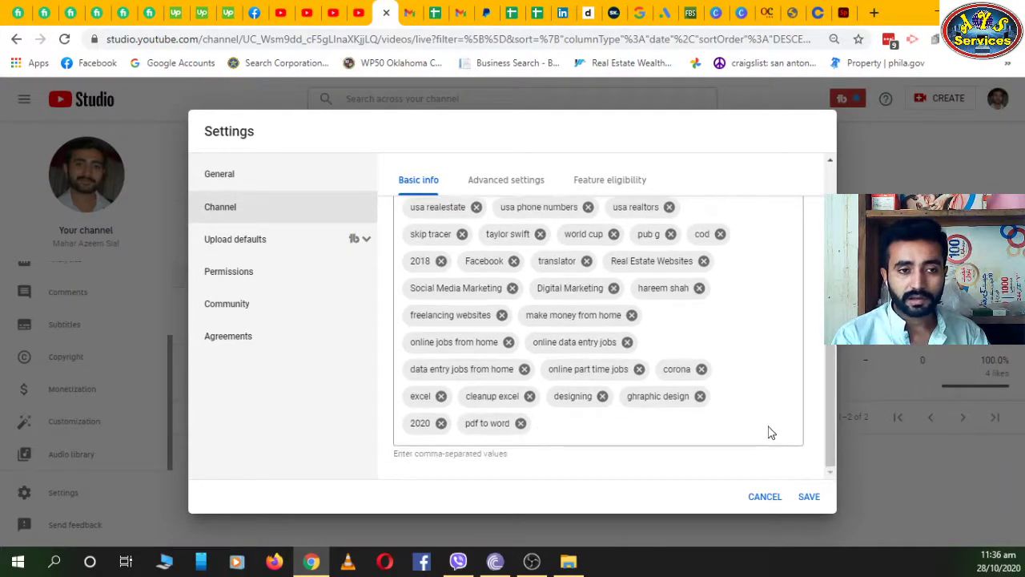
{"action": "scroll", "coordinate": [769, 433], "scroll_direction": "up", "scroll_amount": 4}
{"action": "scroll", "coordinate": [765, 433], "scroll_direction": "down", "scroll_amount": 1}
{"action": "scroll", "coordinate": [763, 432], "scroll_direction": "up", "scroll_amount": 2}
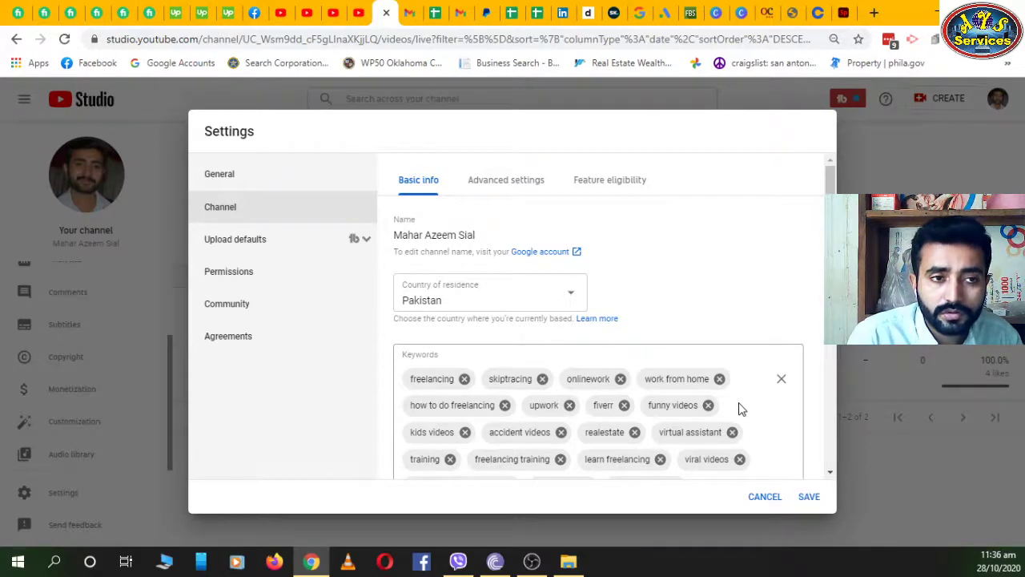
Step: Close the channel settings without saving and discard the unsaved changes
{"action": "scroll", "coordinate": [741, 408], "scroll_direction": "down", "scroll_amount": 10}
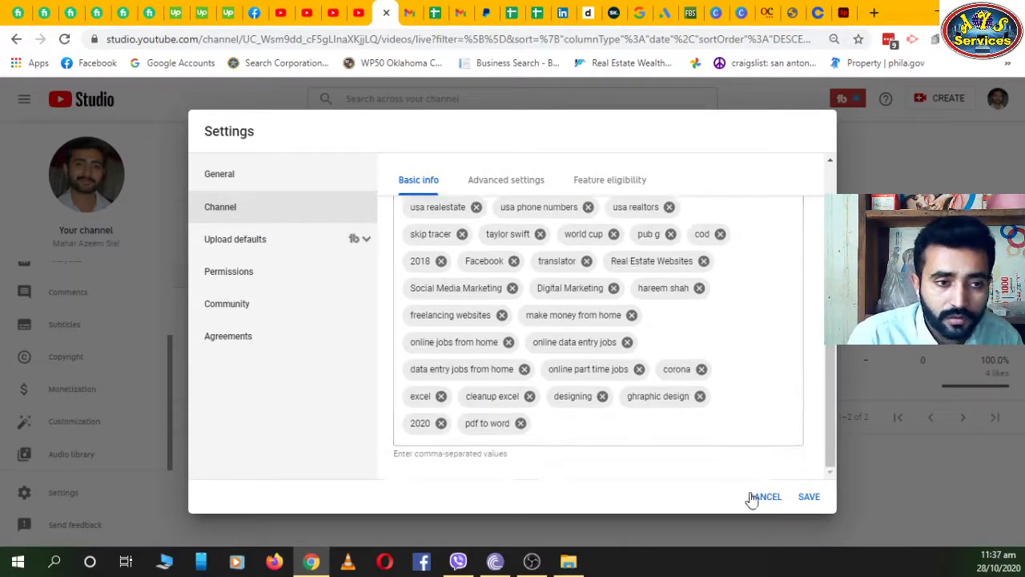
{"action": "left_click", "coordinate": [753, 497]}
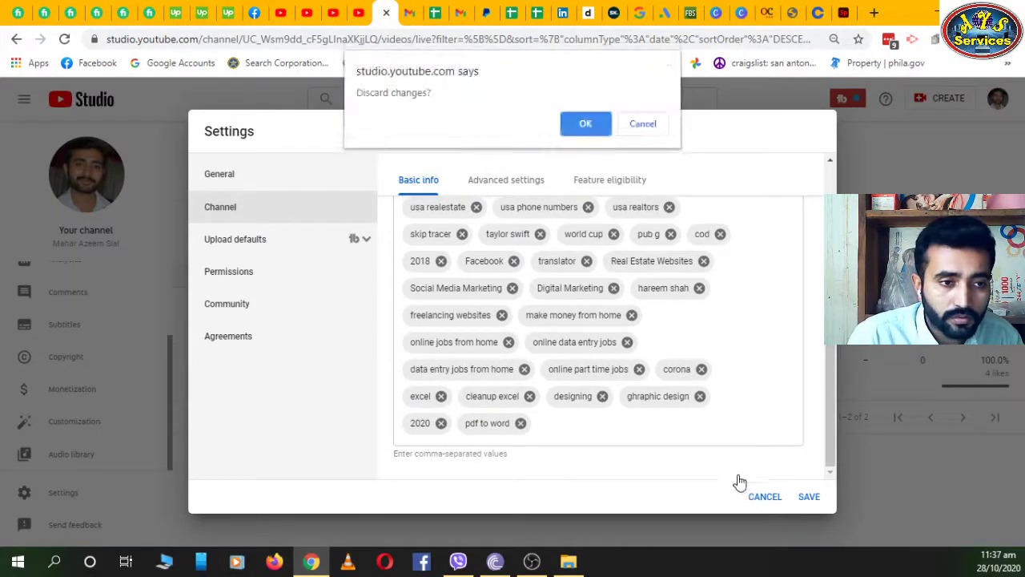
{"action": "left_click", "coordinate": [585, 125]}
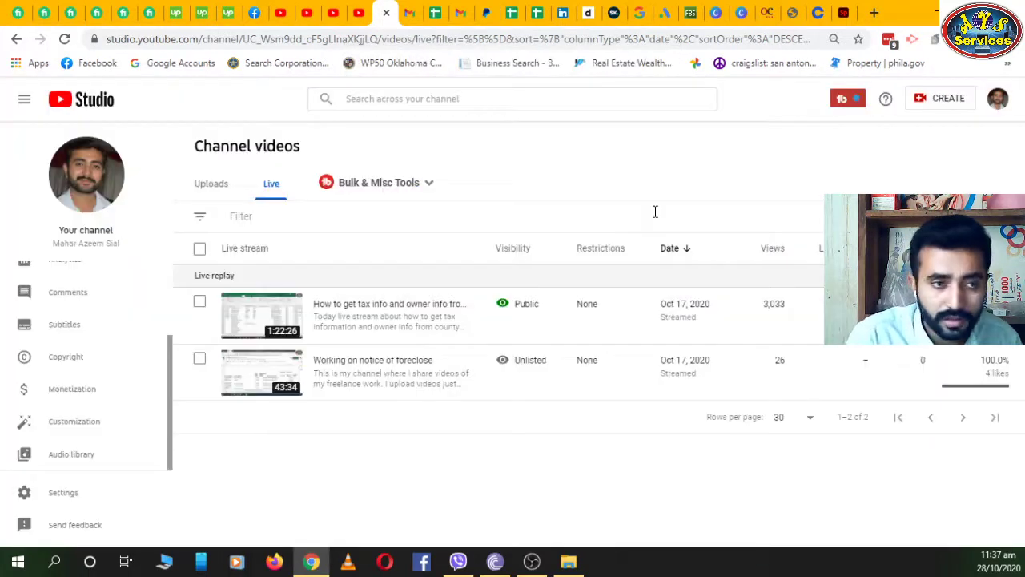